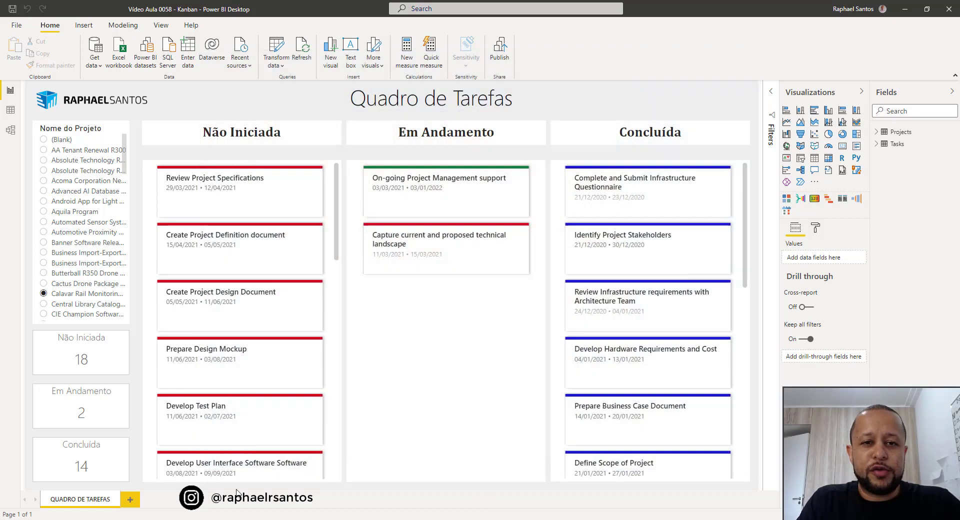
- Browse the task cards in the Não Iniciada column of the Quadro de Tarefas report
scroll(274, 395, "down", 3)
scroll(274, 395, "up", 3)
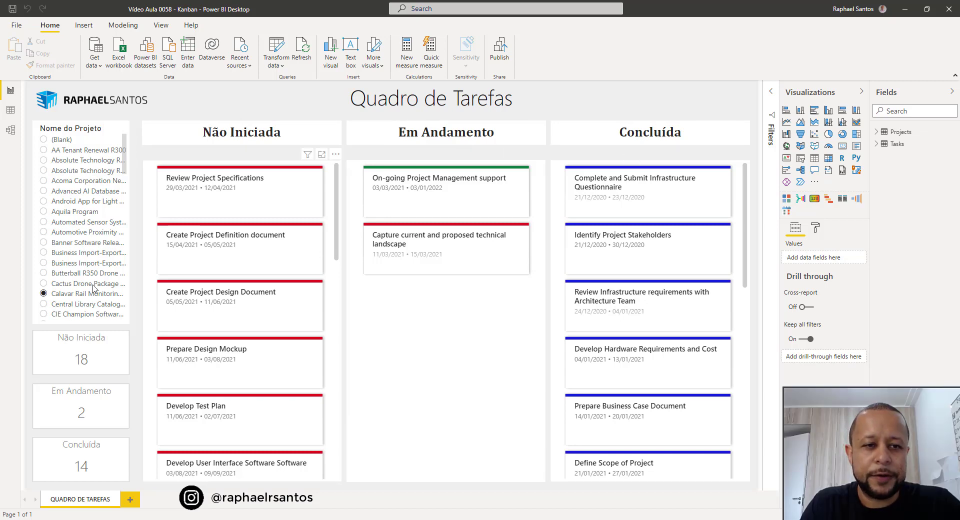
scroll(281, 243, "down", 12)
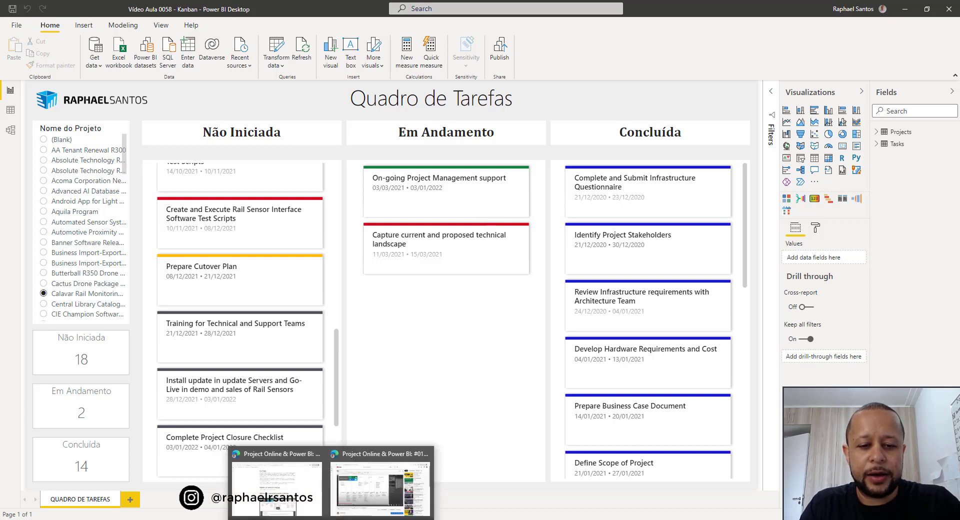
- Switch to the browser and review the YouTube page of the Card Browser custom visual video, including its address
left_click(359, 495)
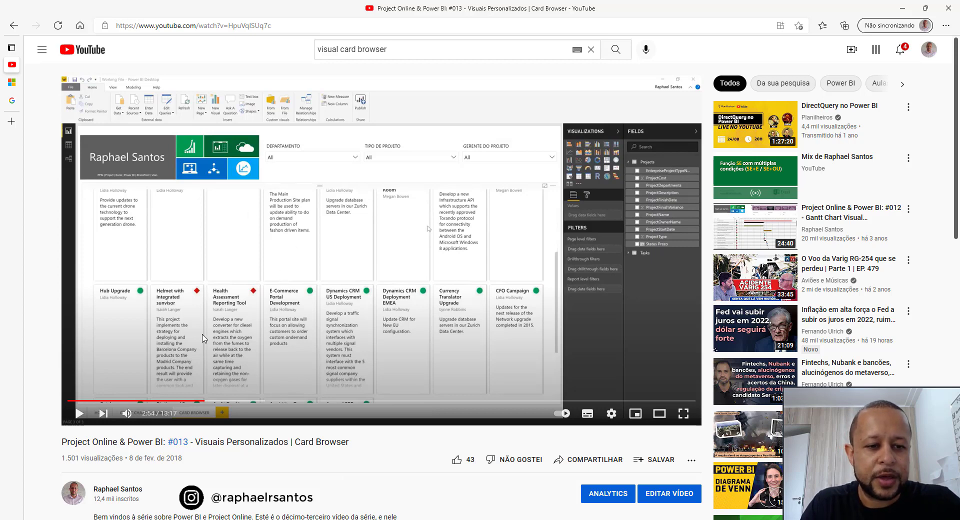
scroll(191, 438, "down", 2)
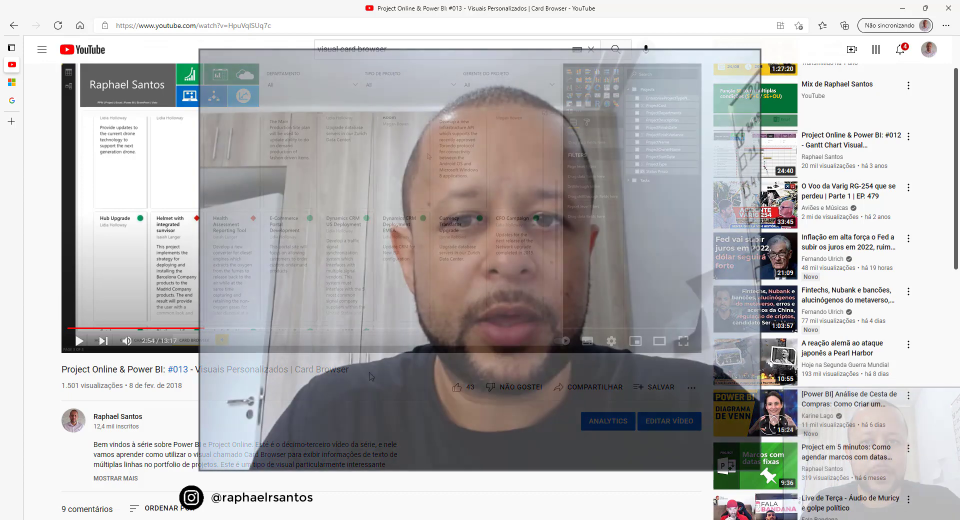
scroll(380, 280, "up", 3)
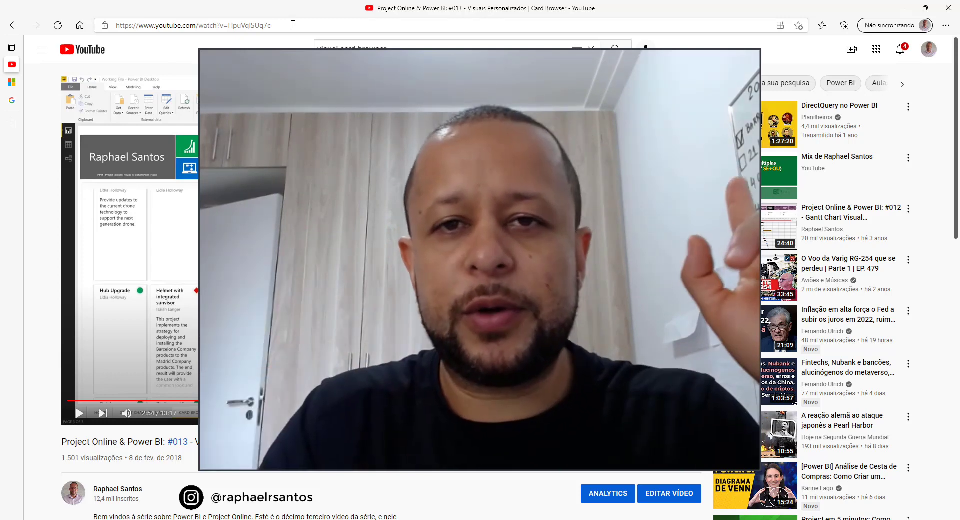
left_click(293, 25)
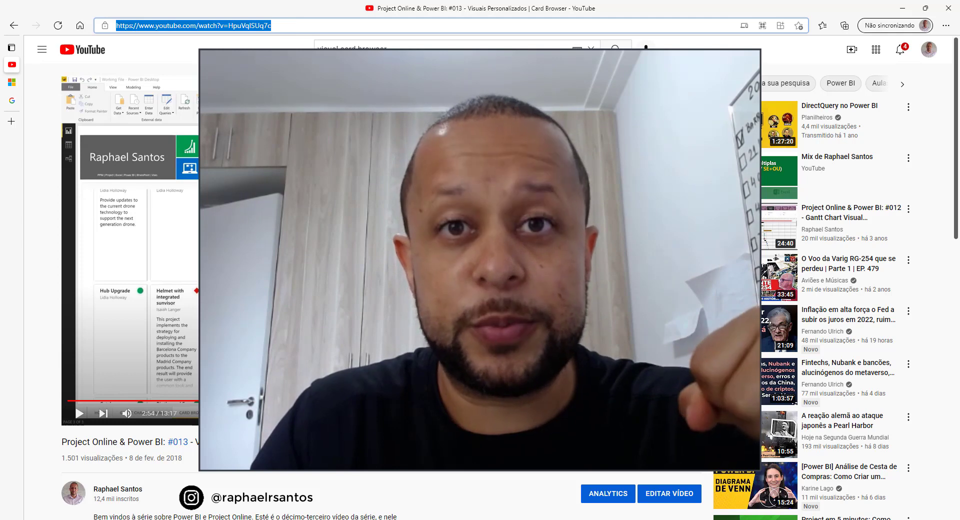
- Bring up the Card Browser page on Microsoft AppSource and review its overview and sample images
left_click(12, 82)
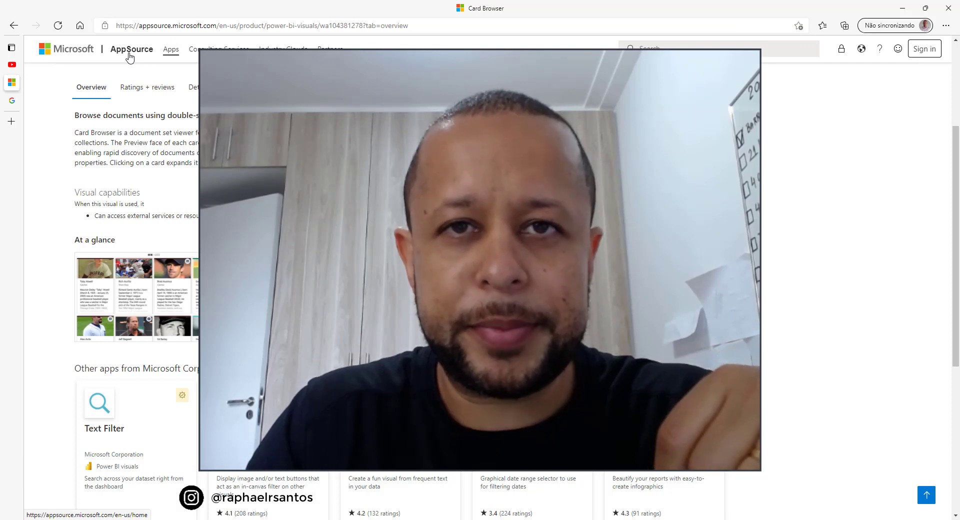
scroll(122, 99, "down", 2)
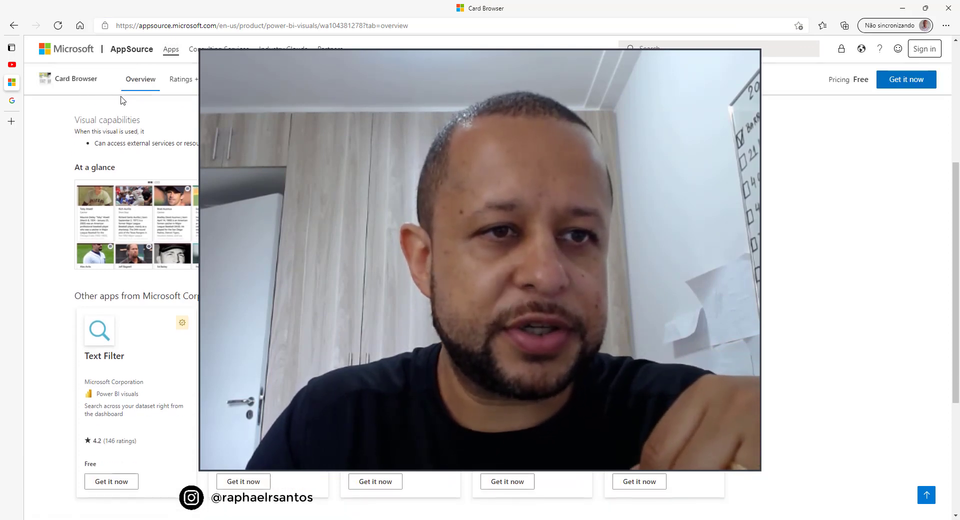
scroll(87, 116, "up", 2)
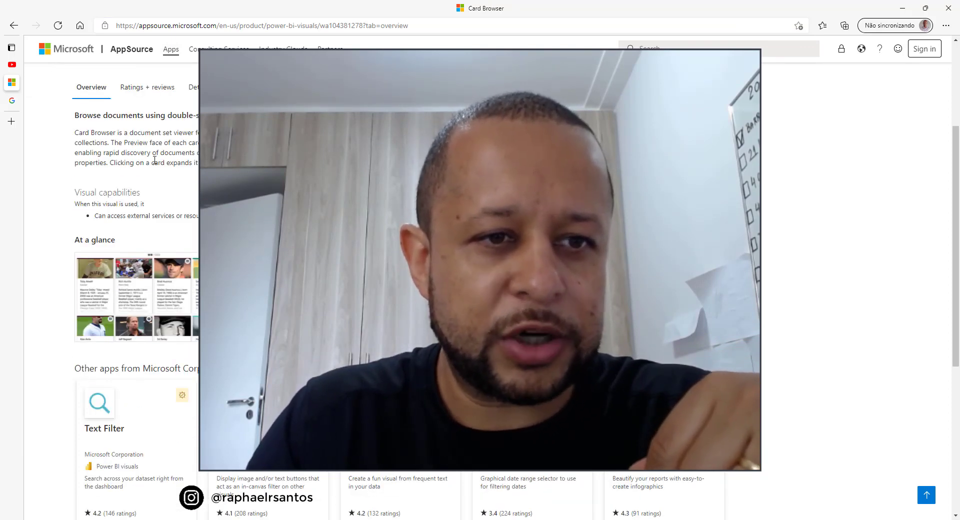
scroll(167, 131, "down", 3)
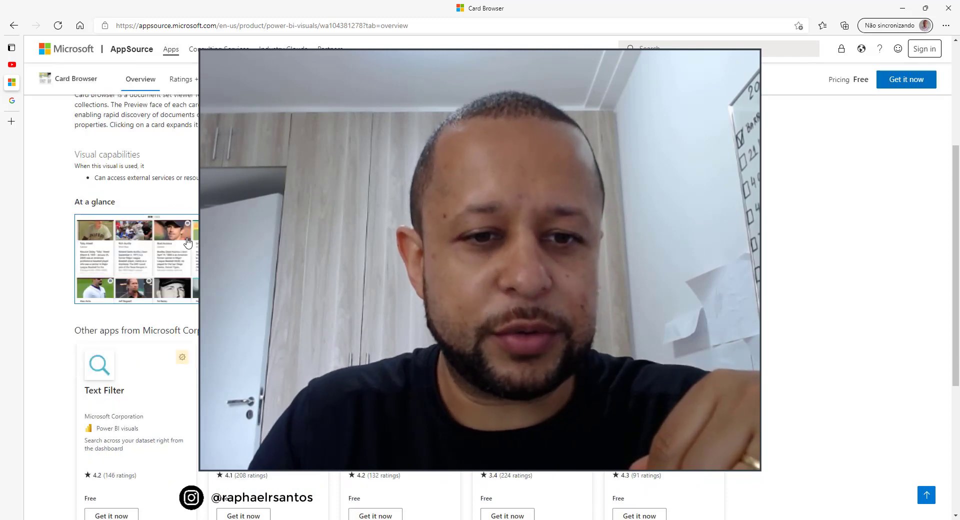
scroll(135, 280, "up", 2)
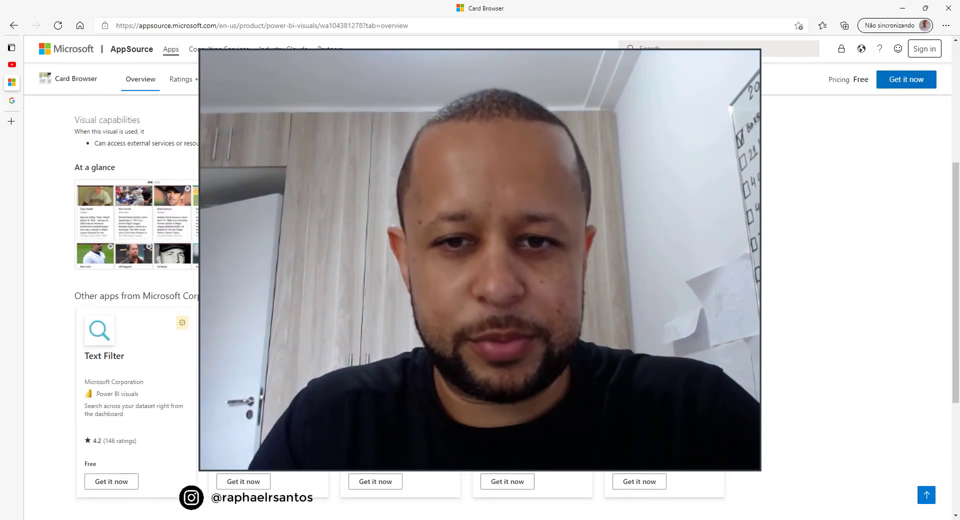
scroll(135, 280, "up", 5)
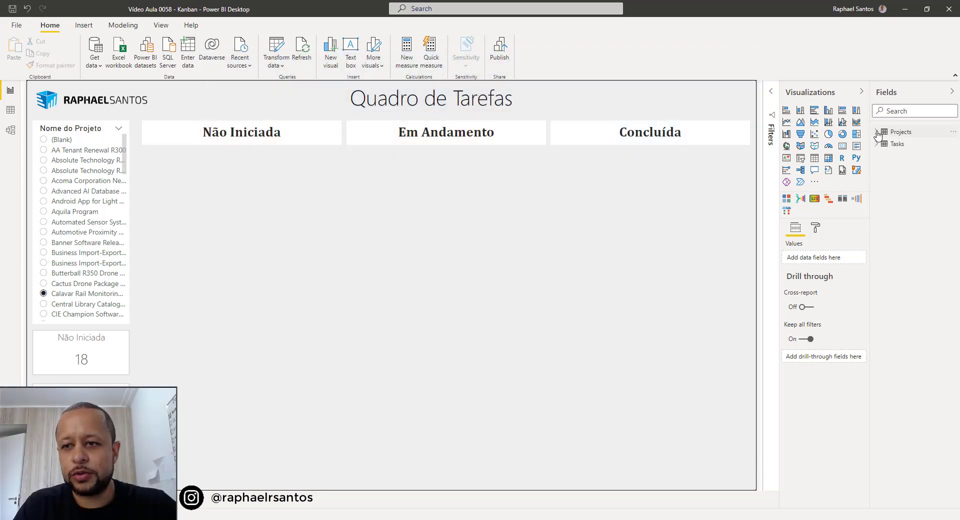
- Expand the Projects and Tasks tables and examine the ProjectId, ProjectName, TaskName, KPI and KPI Color fields
left_click(877, 132)
left_click(877, 180)
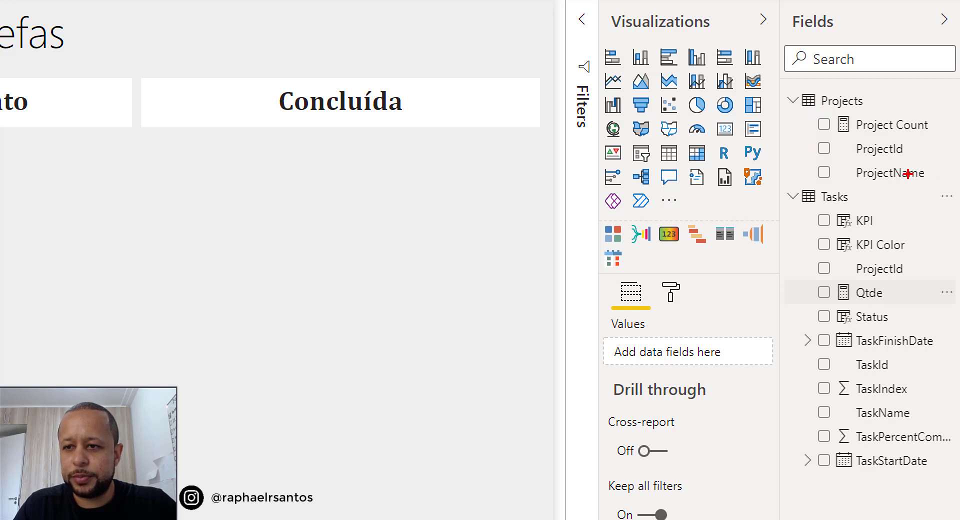
mouse_move(908, 173)
left_mouse_down()
mouse_move(933, 174)
mouse_move(926, 150)
left_mouse_up()
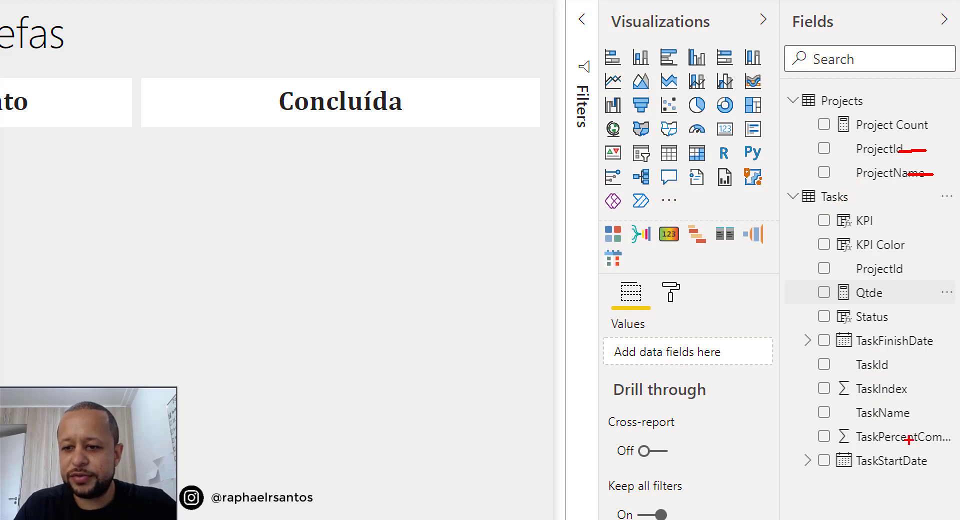
left_click_drag(900, 411, 928, 409)
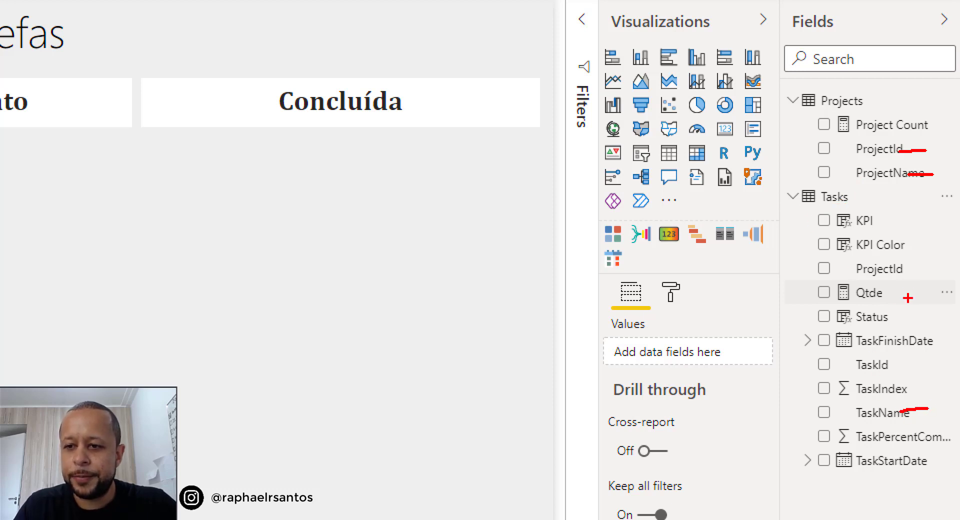
left_click_drag(896, 270, 912, 269)
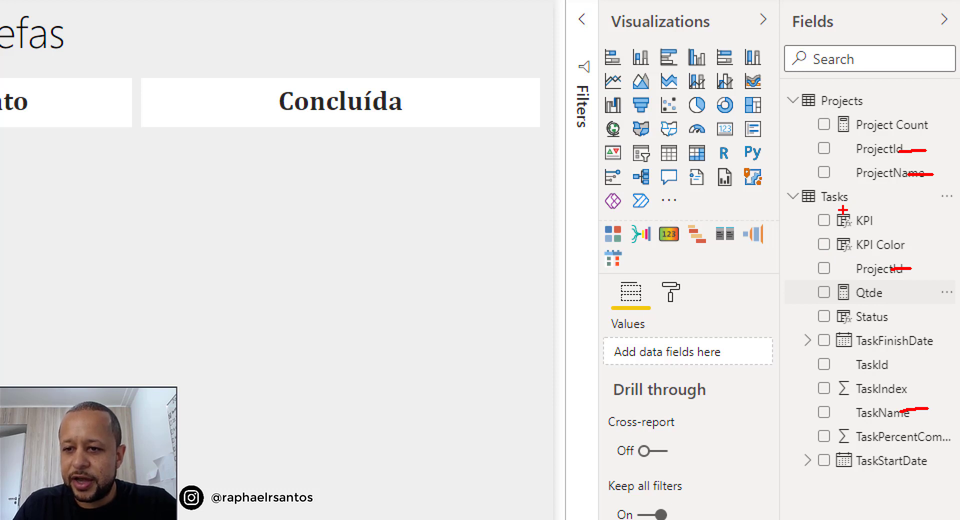
left_click_drag(838, 239, 939, 258)
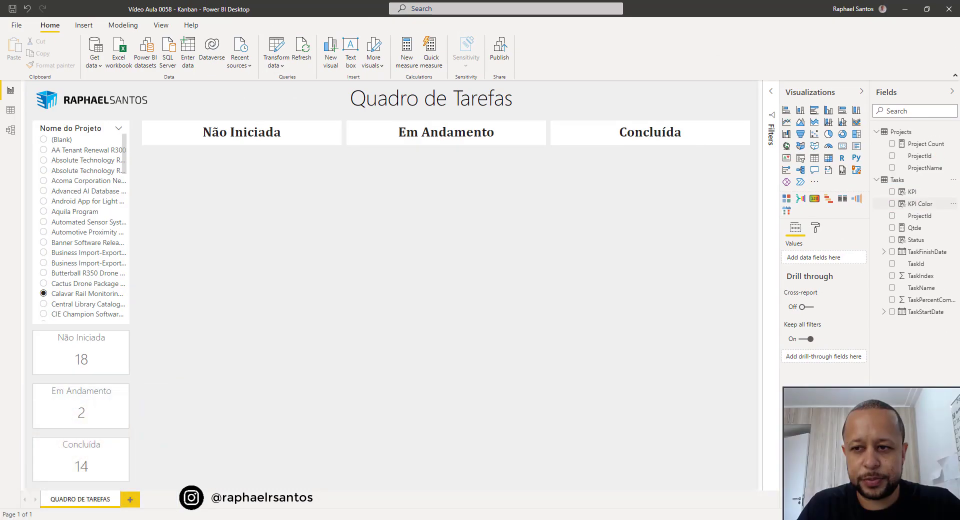
- Show the formula of the KPI column in Tasks and examine its Concluída, Futura, Vencida, Em Atraso and No Prazo conditions
left_click(915, 194)
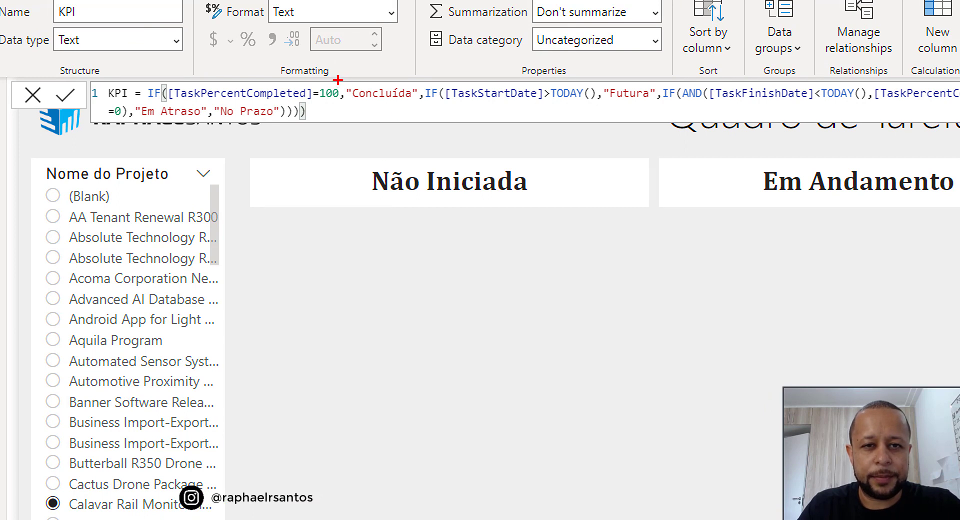
left_click_drag(338, 80, 433, 107)
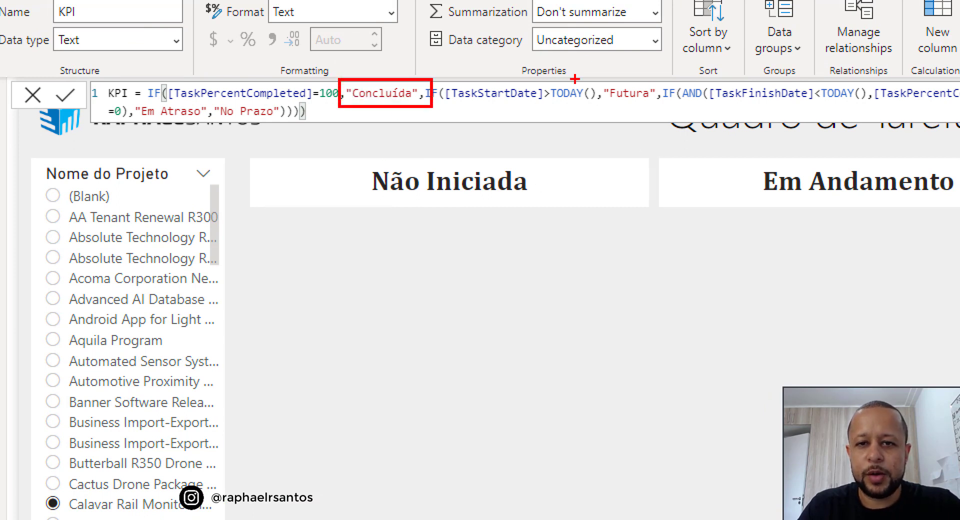
left_click_drag(589, 73, 662, 109)
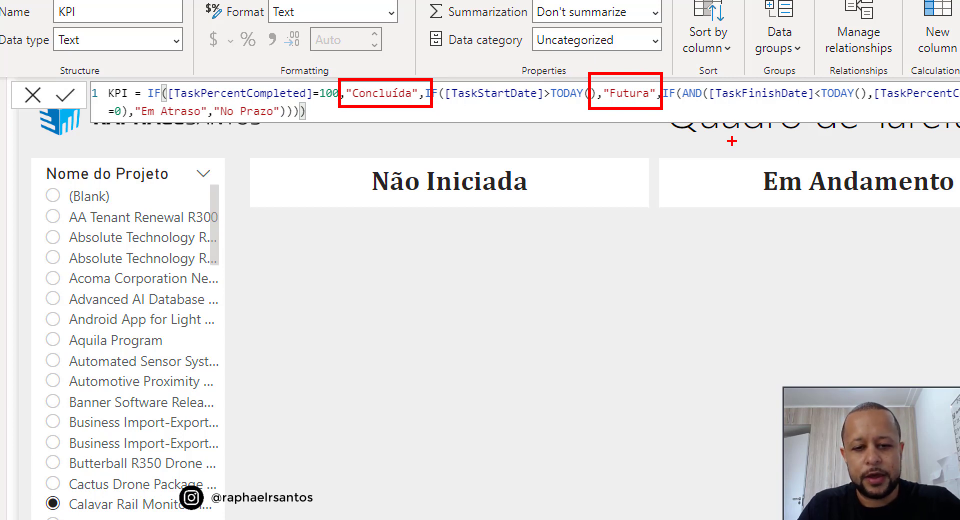
key("Escape")
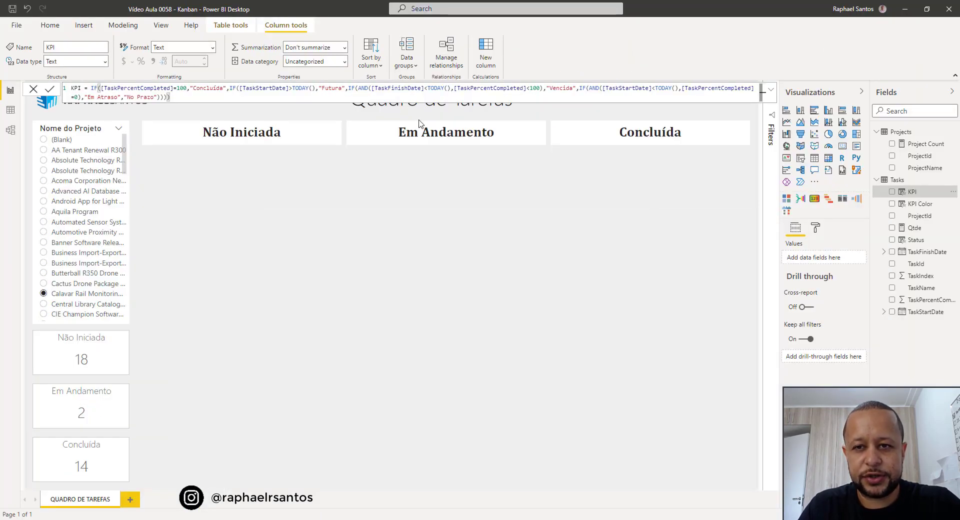
key("ctrl+1")
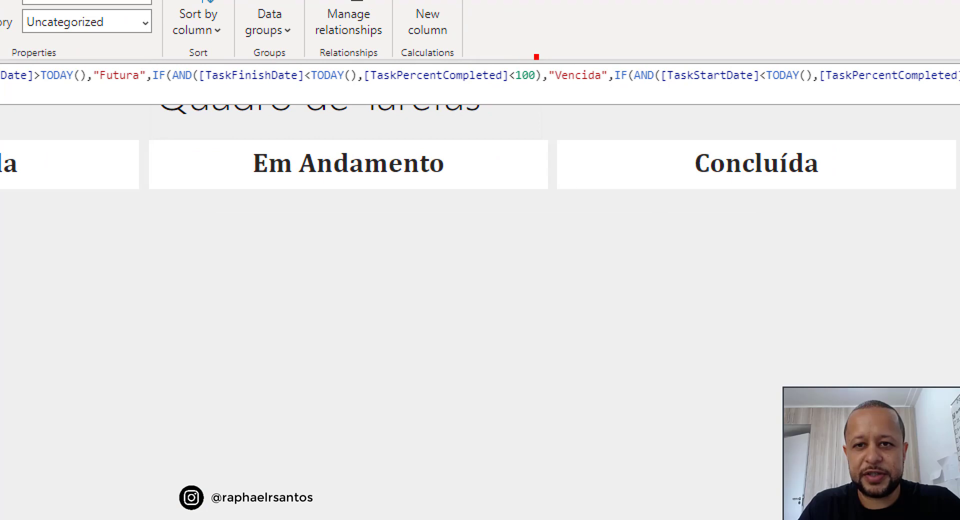
left_click_drag(535, 55, 614, 97)
key("Escape")
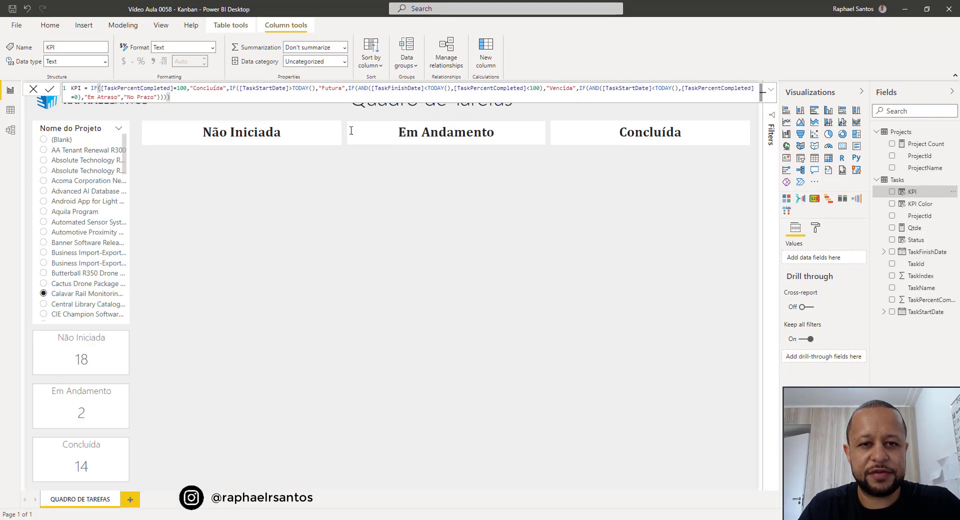
key("ctrl+1")
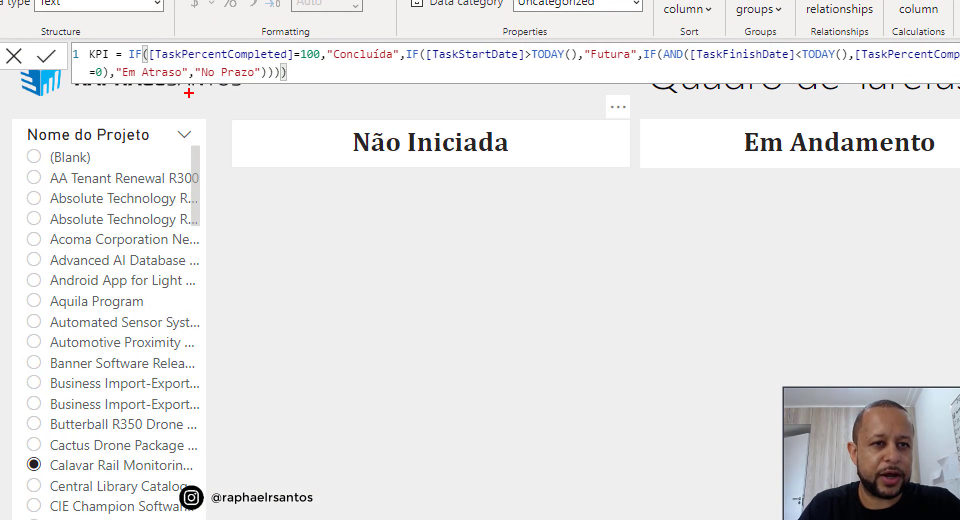
left_click_drag(93, 77, 155, 99)
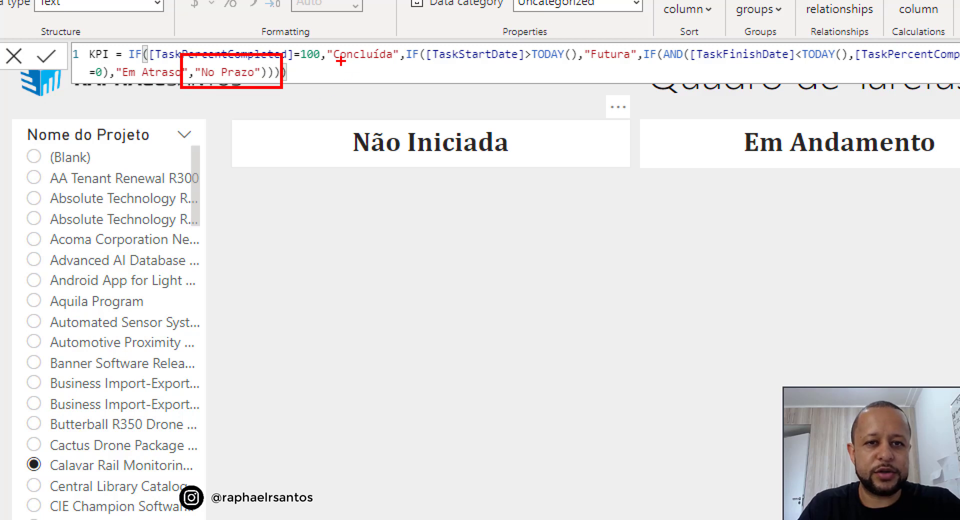
left_click_drag(342, 61, 400, 63)
left_click_drag(595, 64, 633, 60)
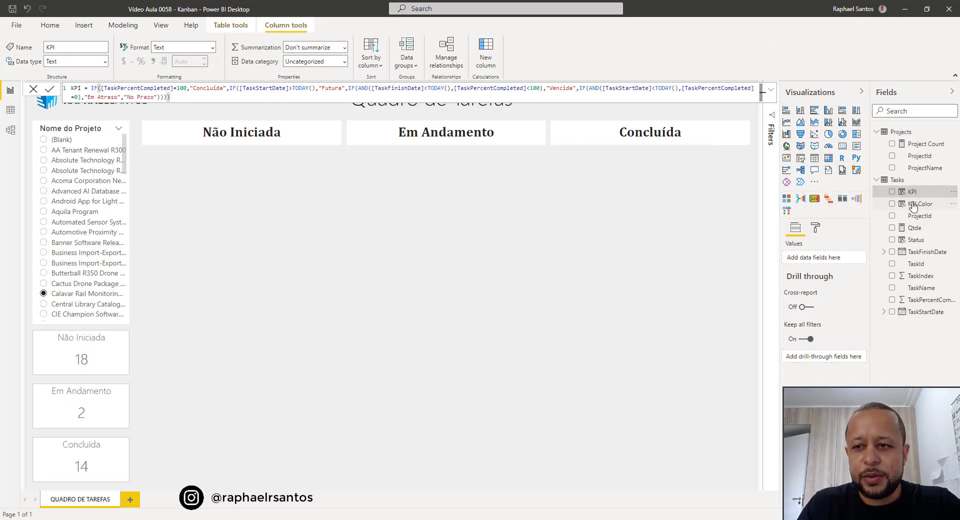
- Show the formula of the KPI Color column and examine how SWITCH assigns a hex color to each KPI value
left_click(915, 205)
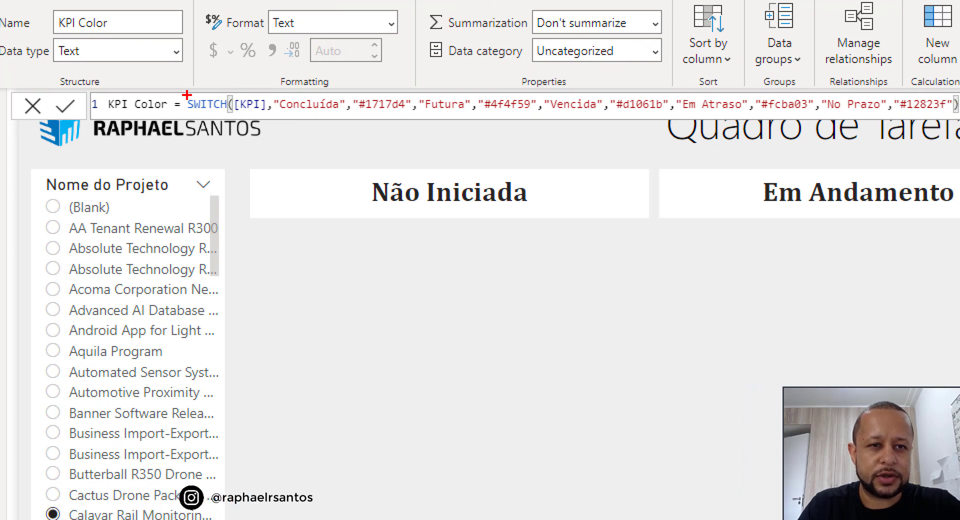
left_click_drag(183, 89, 271, 117)
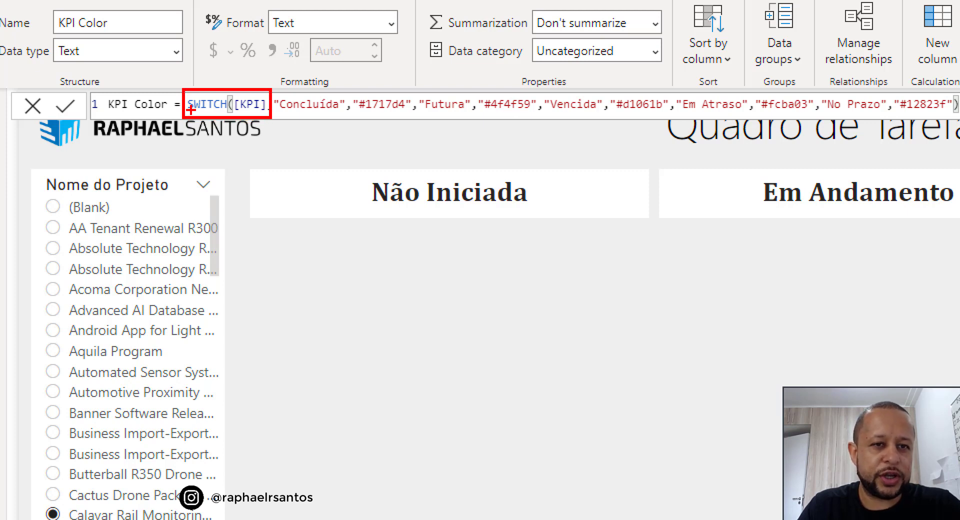
left_click_drag(189, 111, 221, 110)
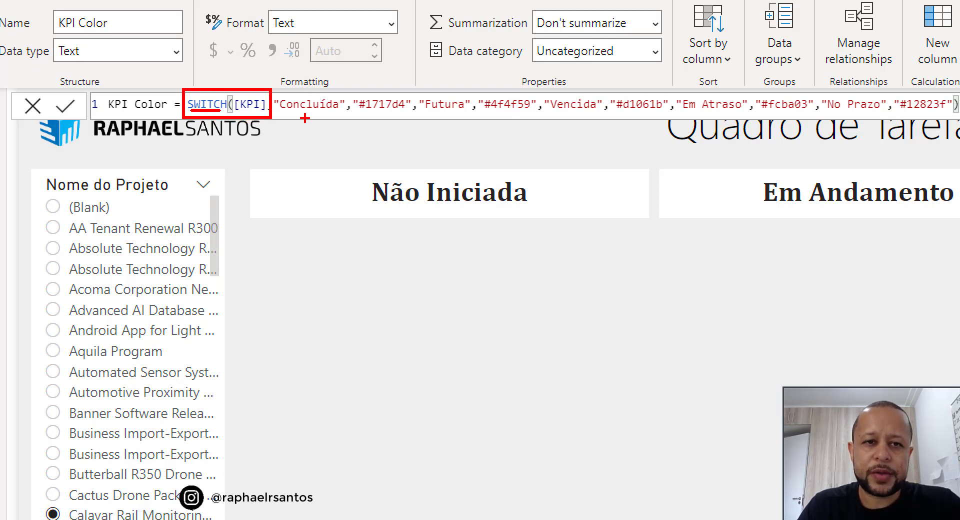
left_click_drag(278, 114, 409, 110)
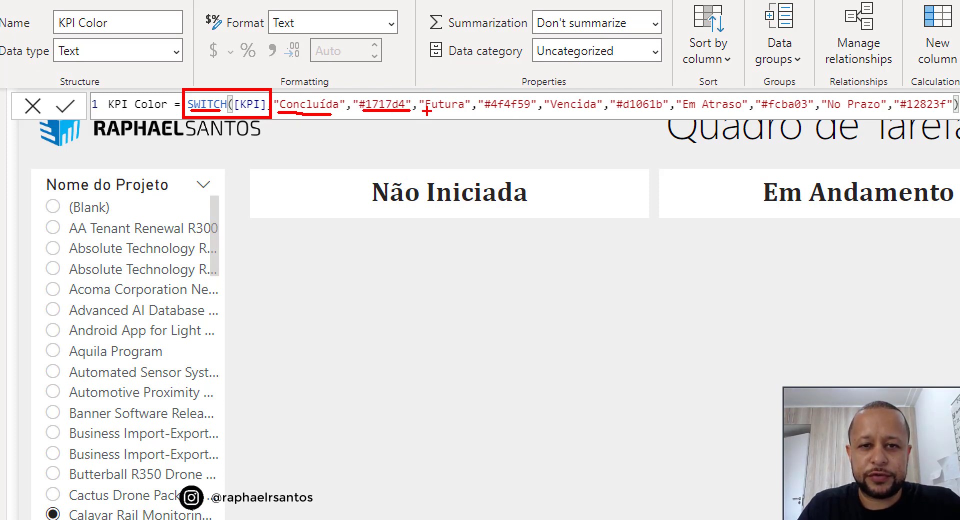
left_click_drag(427, 112, 457, 112)
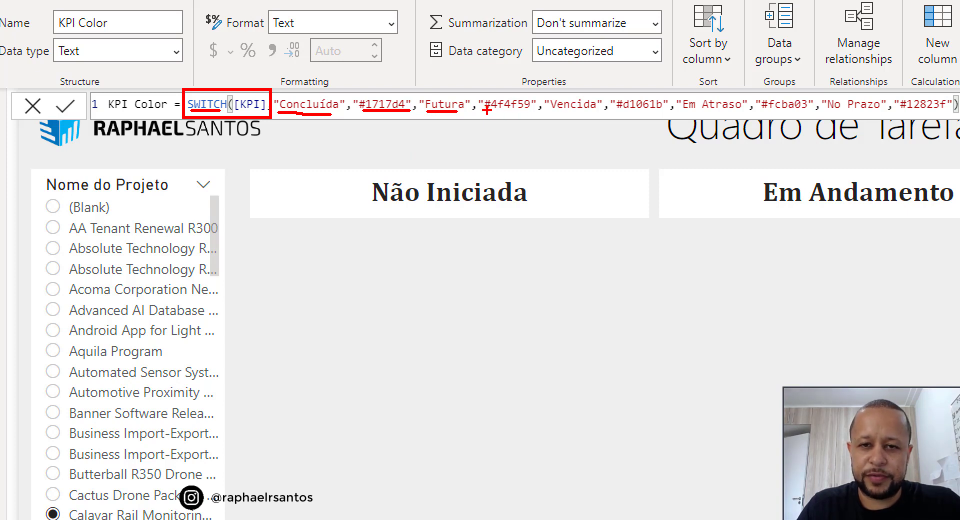
left_click_drag(486, 112, 809, 114)
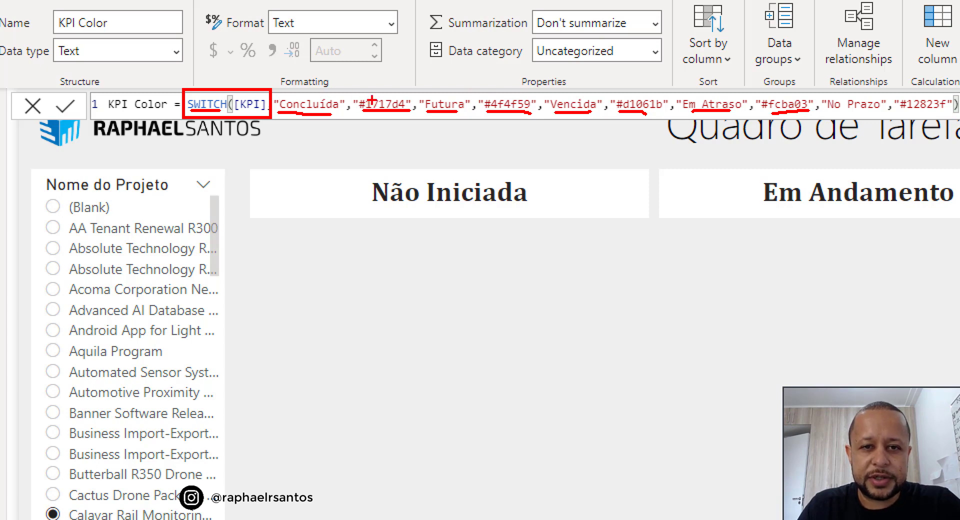
key("Escape")
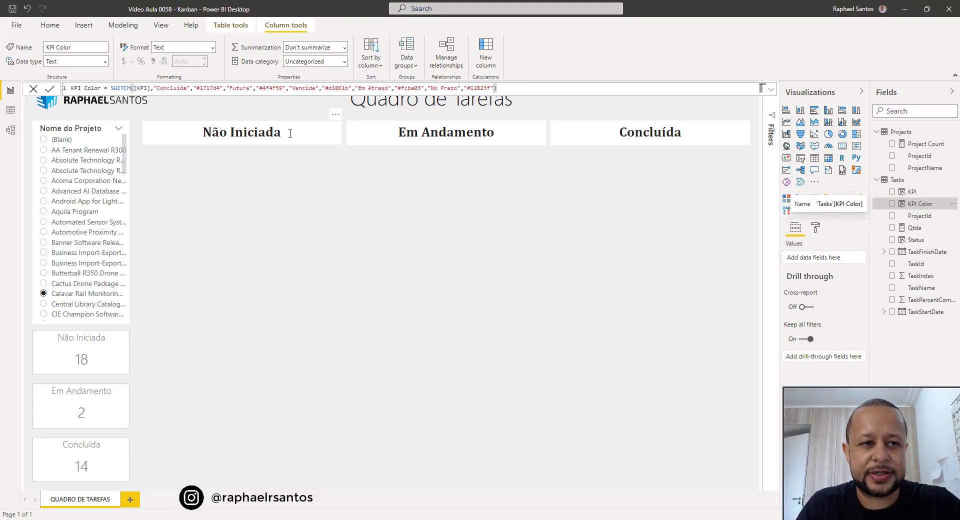
- Switch to the Google "rgb to hex" color picker in the browser, choose a dark blue and select its hex code #0b1b78
key("alt+Tab")
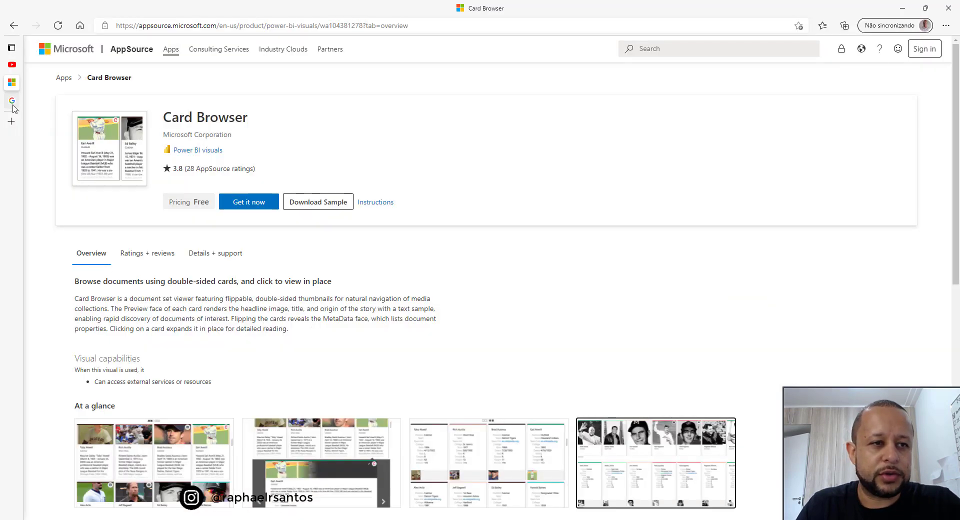
left_click(12, 103)
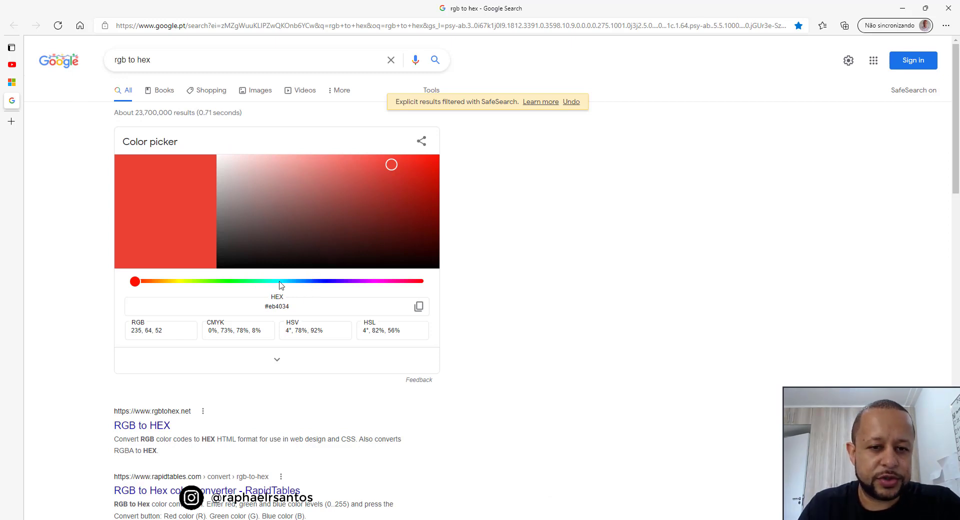
left_click_drag(140, 287, 327, 286)
left_click(421, 218)
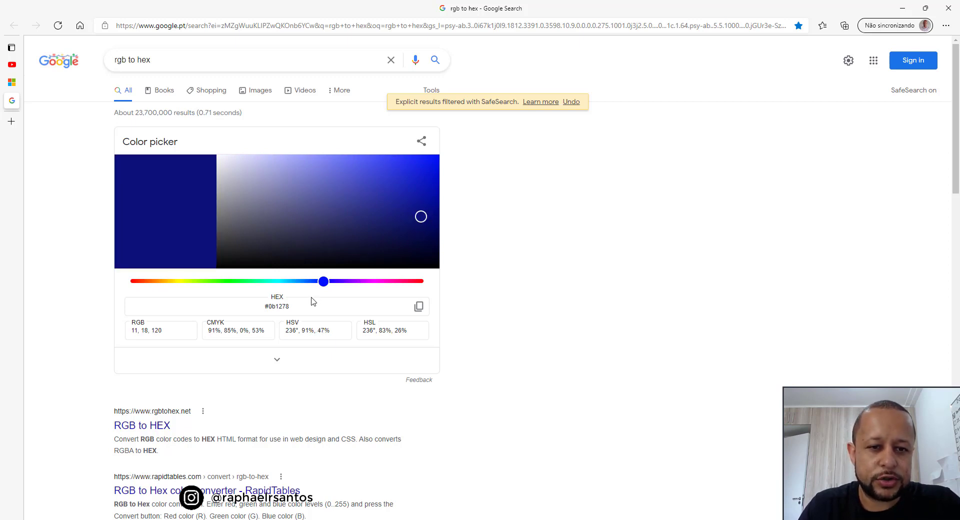
left_click_drag(265, 307, 287, 304)
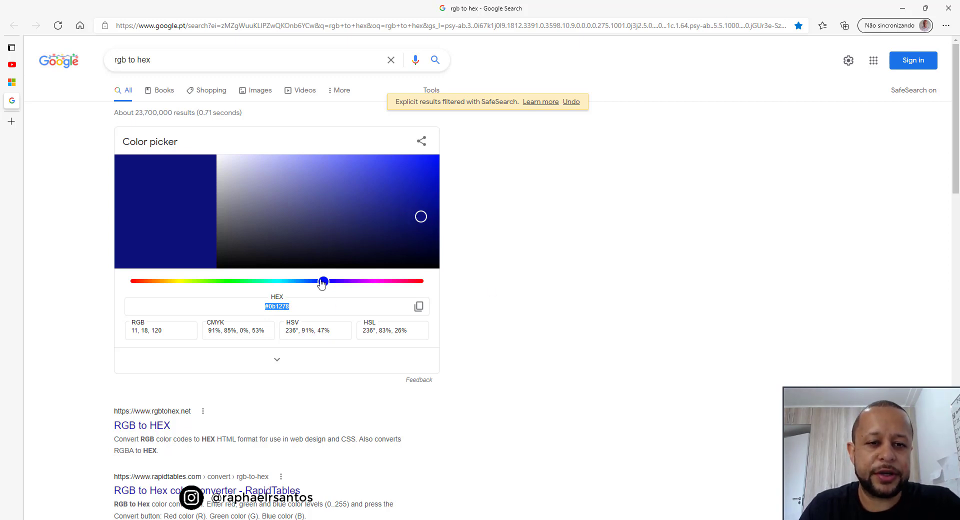
mouse_move(323, 283)
left_mouse_down()
mouse_move(146, 285)
mouse_move(382, 285)
mouse_move(212, 287)
mouse_move(362, 291)
mouse_move(311, 293)
left_mouse_up()
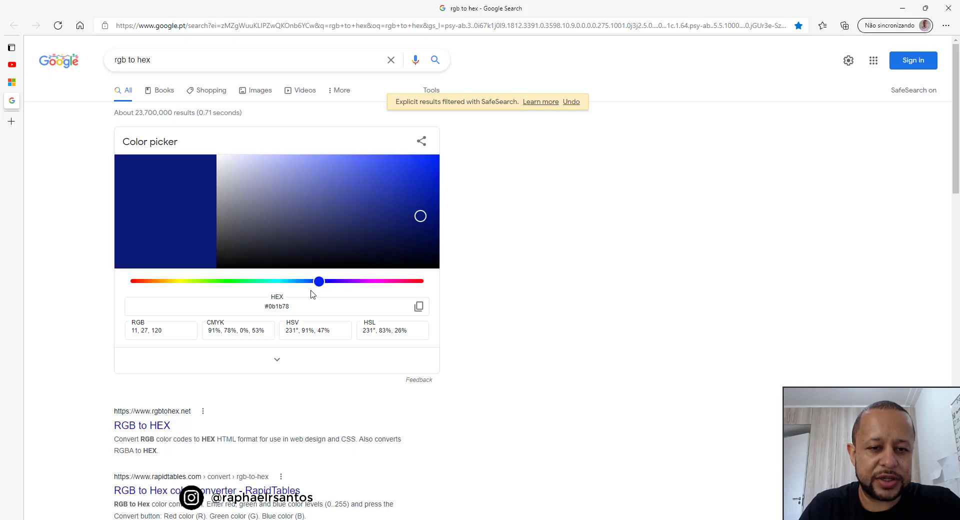
triple_click(279, 306)
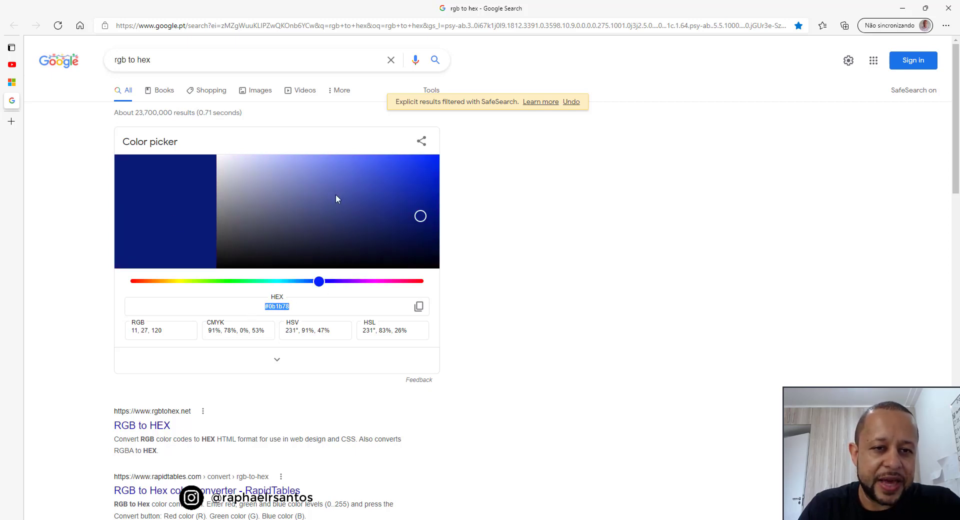
- Return to Power BI and examine how the KPI Color formula pairs the Concluída, Futura and Vencida values with hex colors
key("alt+Tab")
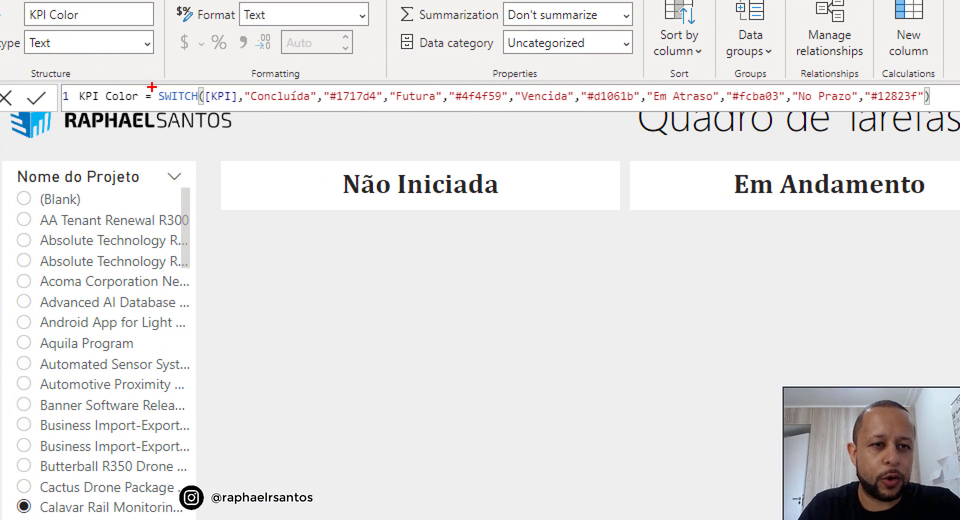
left_click_drag(157, 85, 272, 108)
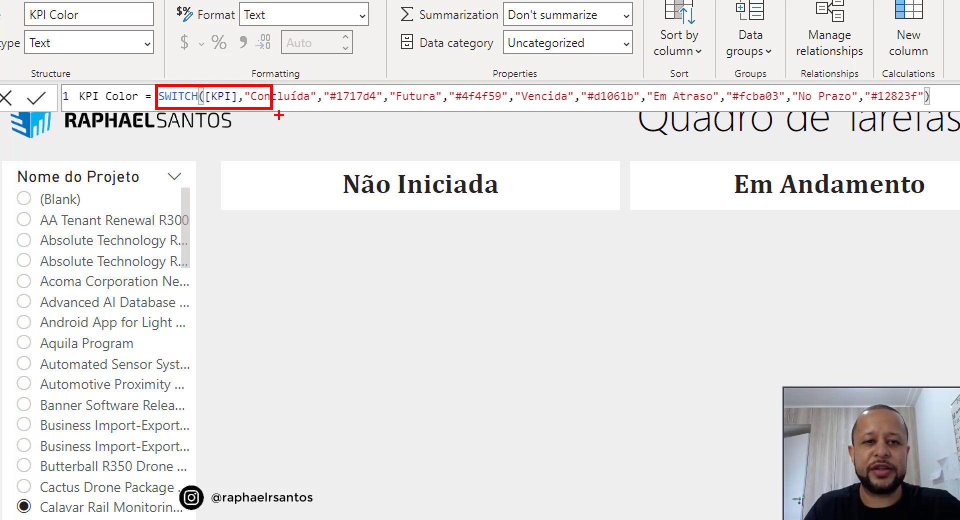
left_click_drag(269, 103, 304, 103)
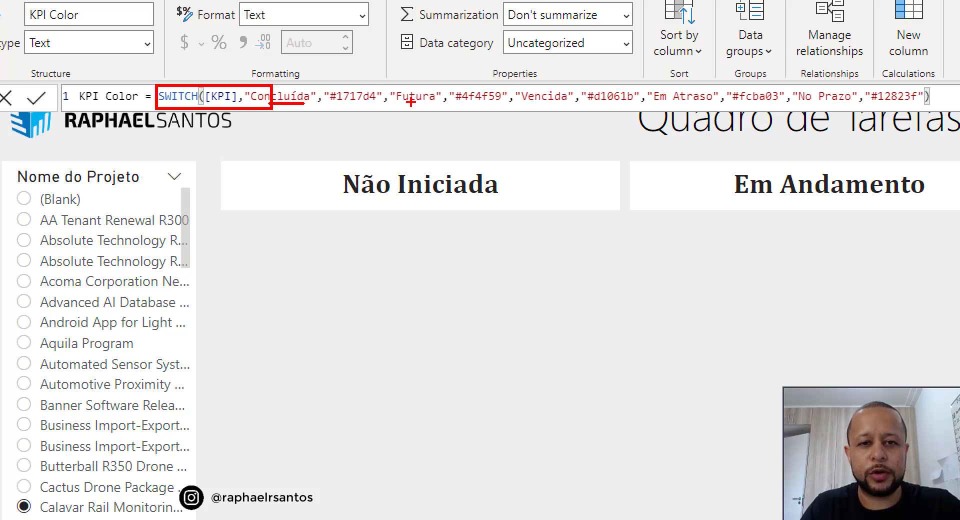
left_click_drag(411, 102, 449, 102)
left_click_drag(531, 103, 574, 105)
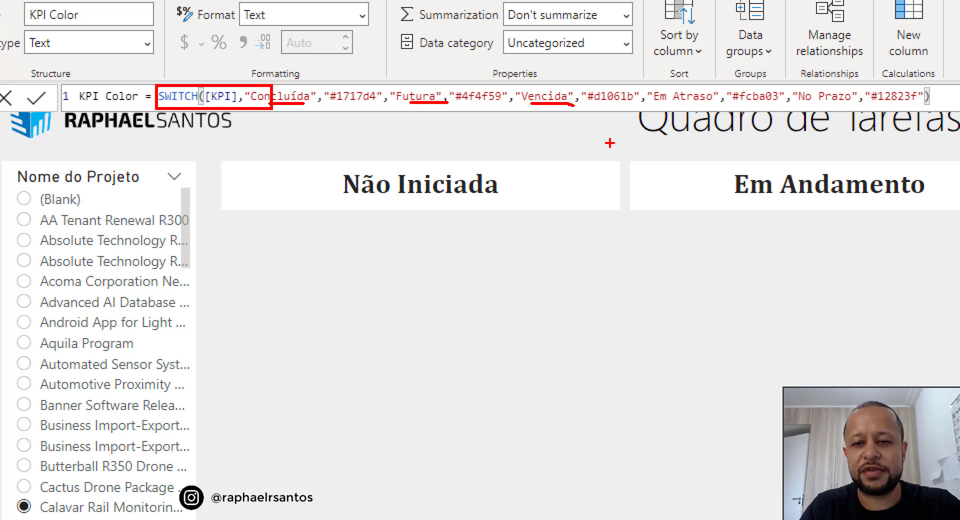
key("Escape")
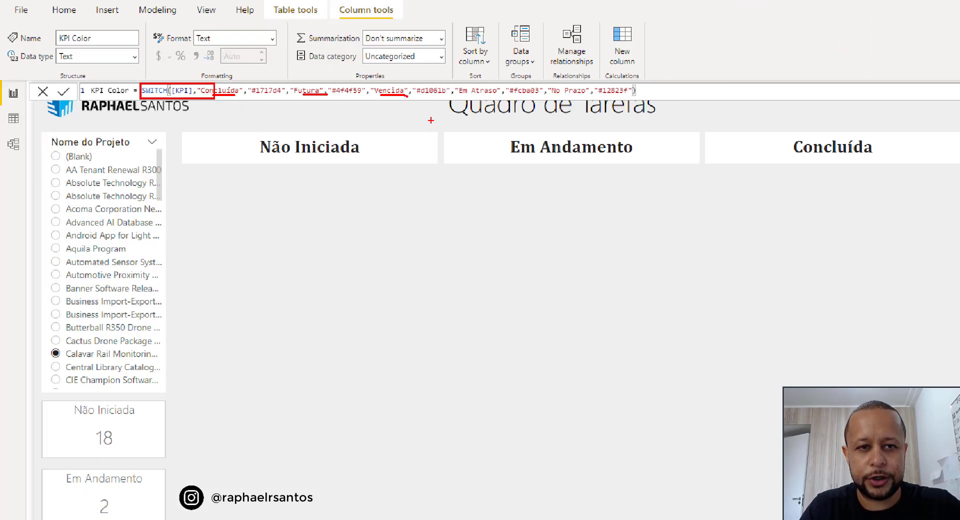
key("alt+Tab")
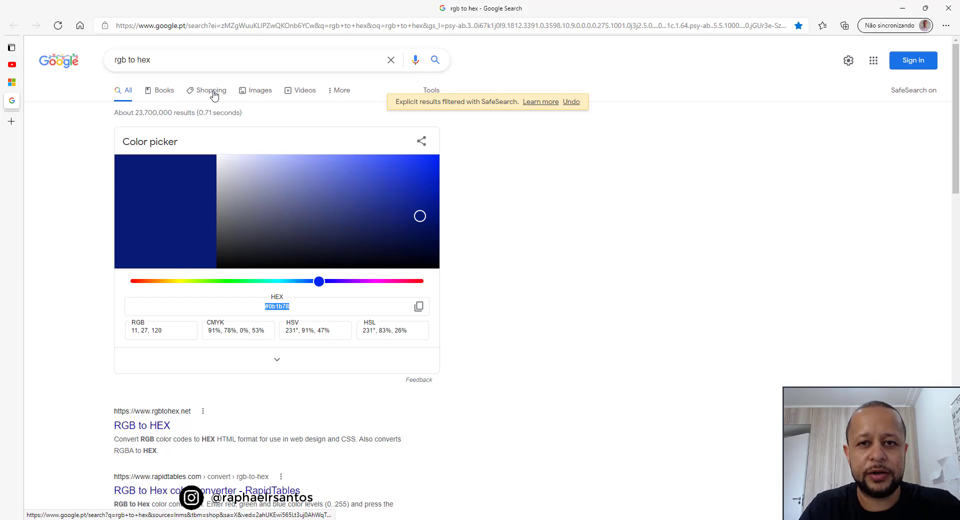
key("alt+Tab")
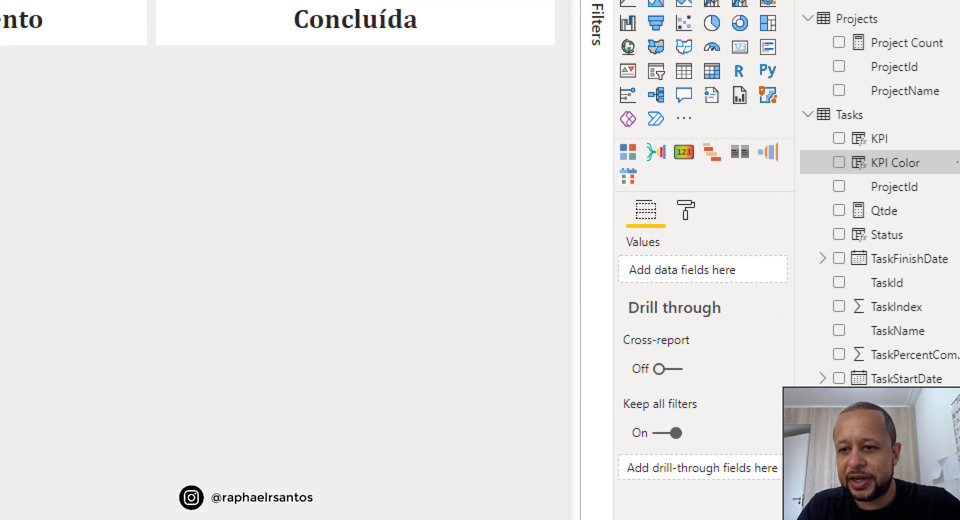
- Show the formula of the Status column in Tasks and examine its TaskPercentCompleted conditions for Não Iniciada, Concluída and Em Andamento
left_click_drag(827, 222, 927, 247)
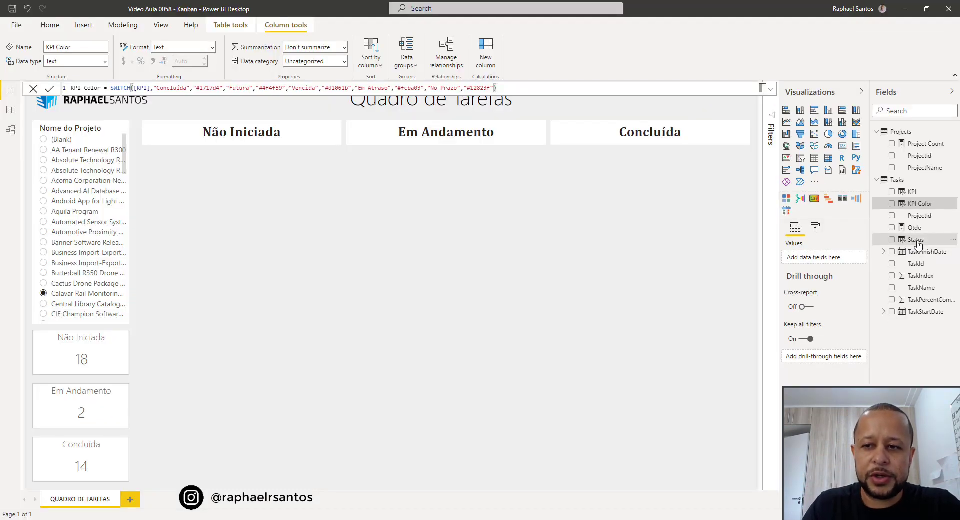
left_click(888, 239)
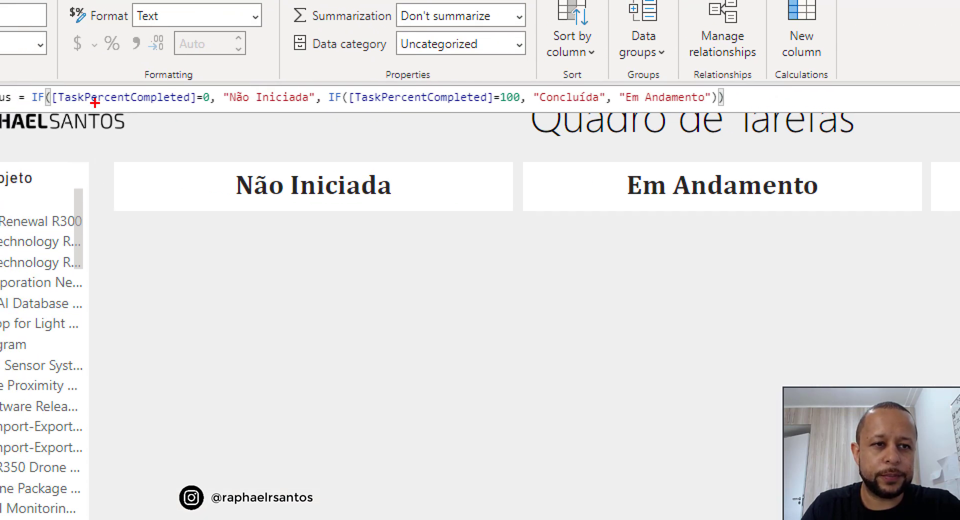
mouse_move(31, 106)
left_mouse_down()
mouse_move(208, 116)
mouse_move(212, 86)
left_mouse_up()
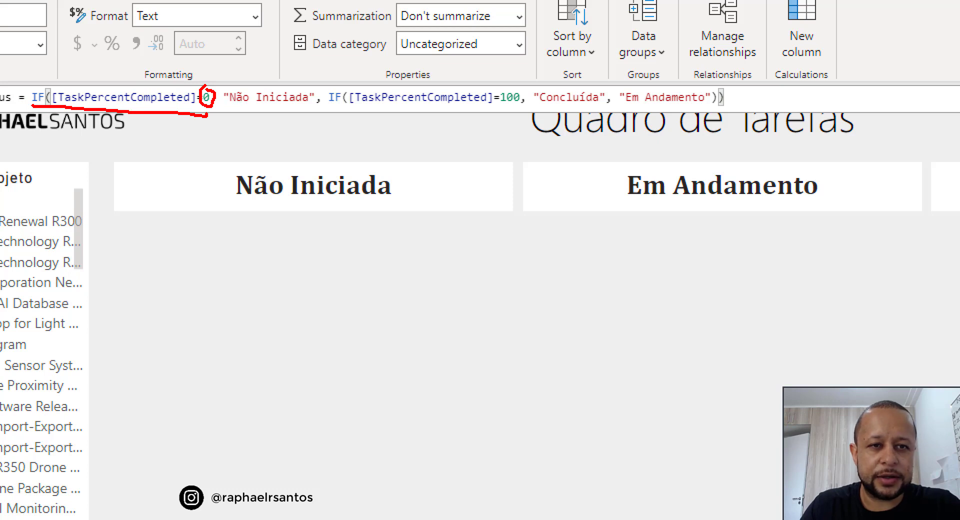
left_click_drag(224, 106, 294, 107)
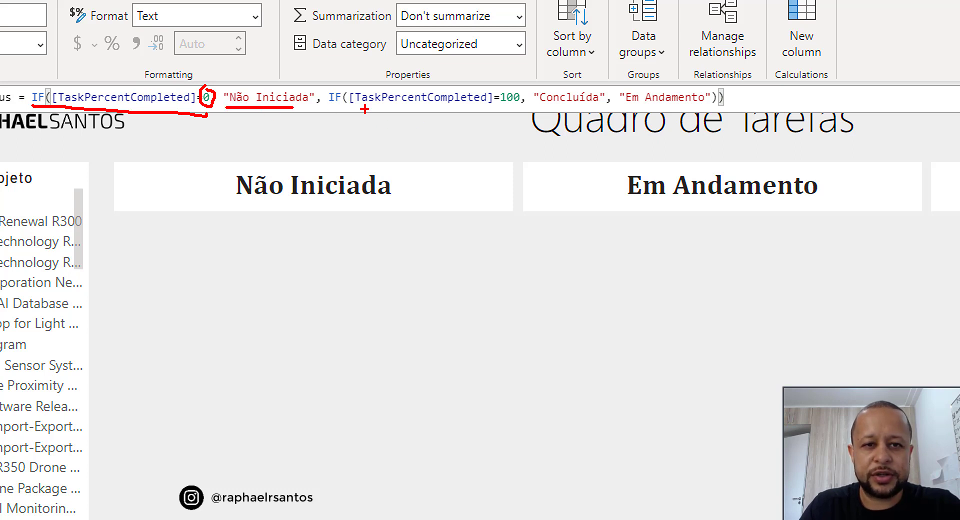
mouse_move(524, 92)
left_mouse_down()
mouse_move(516, 89)
mouse_move(609, 106)
mouse_move(705, 107)
left_mouse_up()
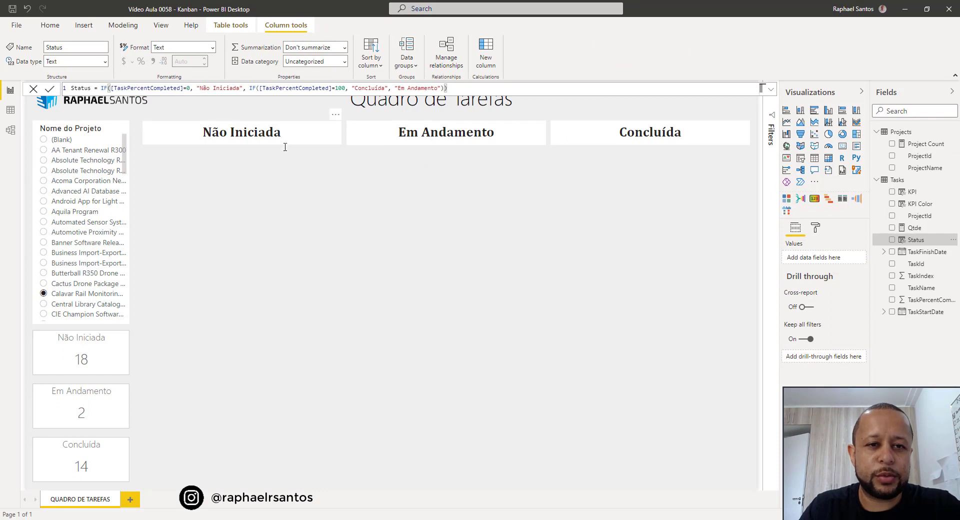
- Leave the Status formula and show the options for importing additional visuals from AppSource or from local files
left_click(290, 176)
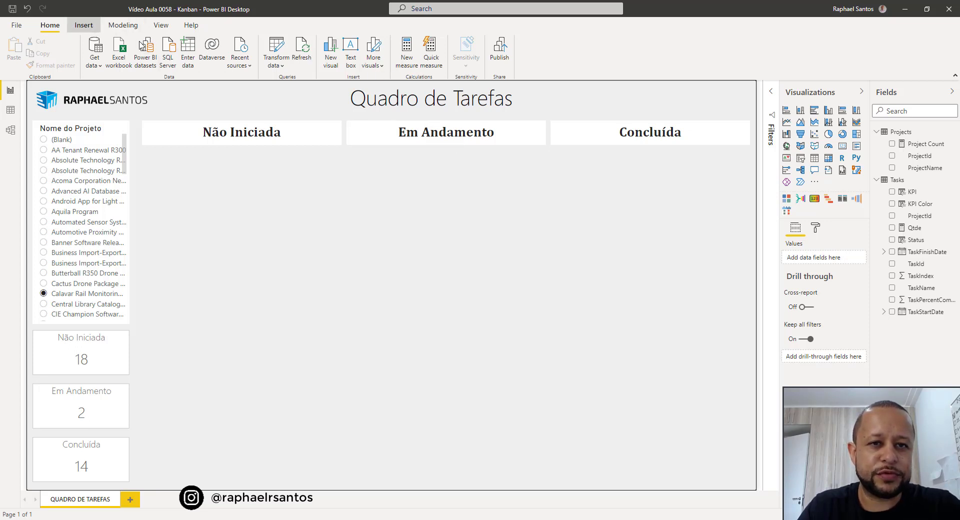
left_click(84, 25)
left_click(50, 25)
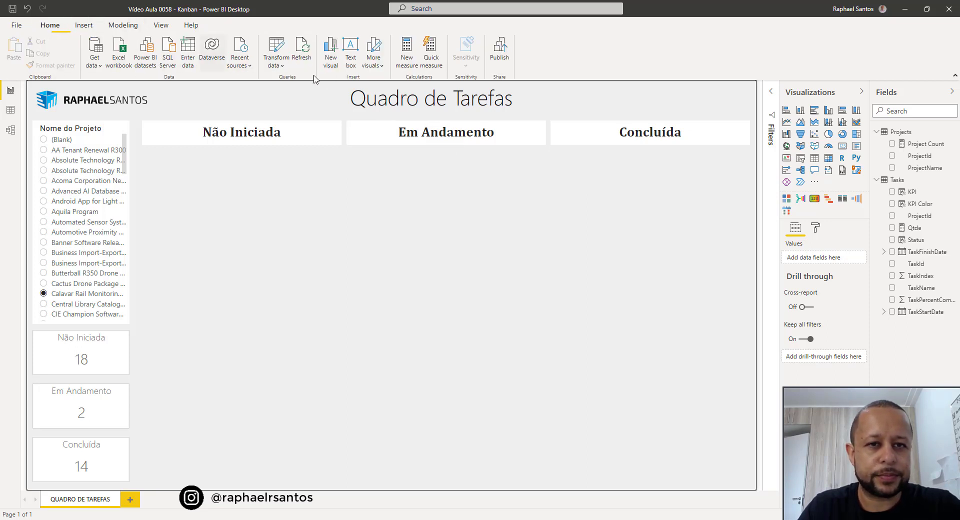
left_click(374, 62)
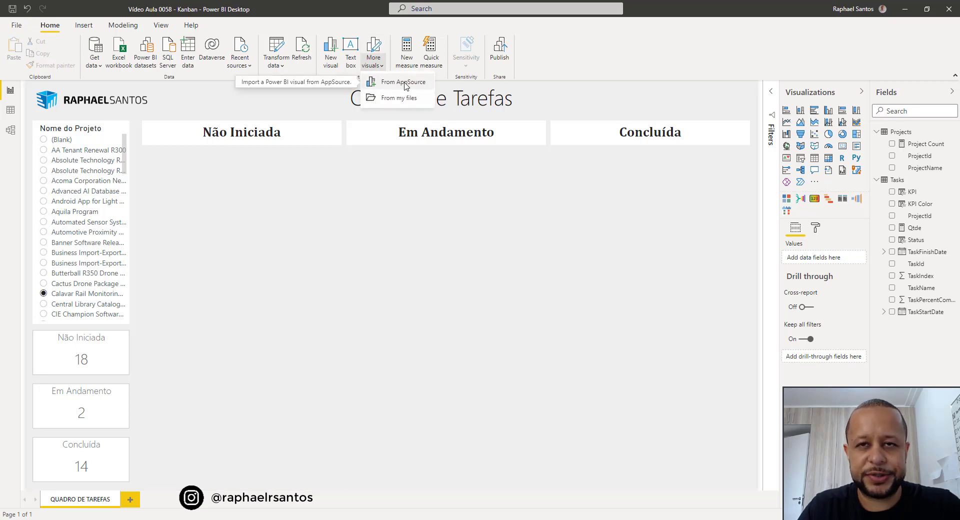
left_click(384, 214)
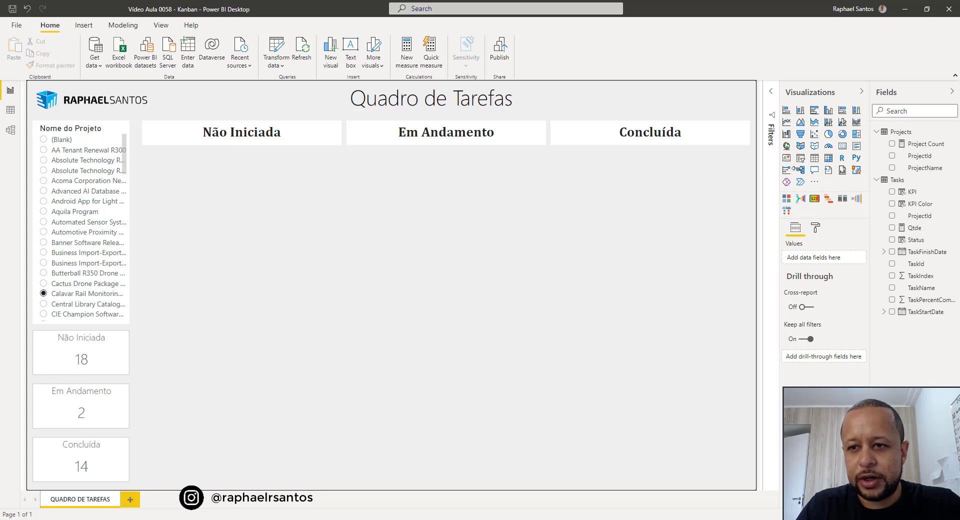
- Add a Card Browser visual beneath the Não Iniciada header and resize it to the header's width and the full column height
left_click(842, 202)
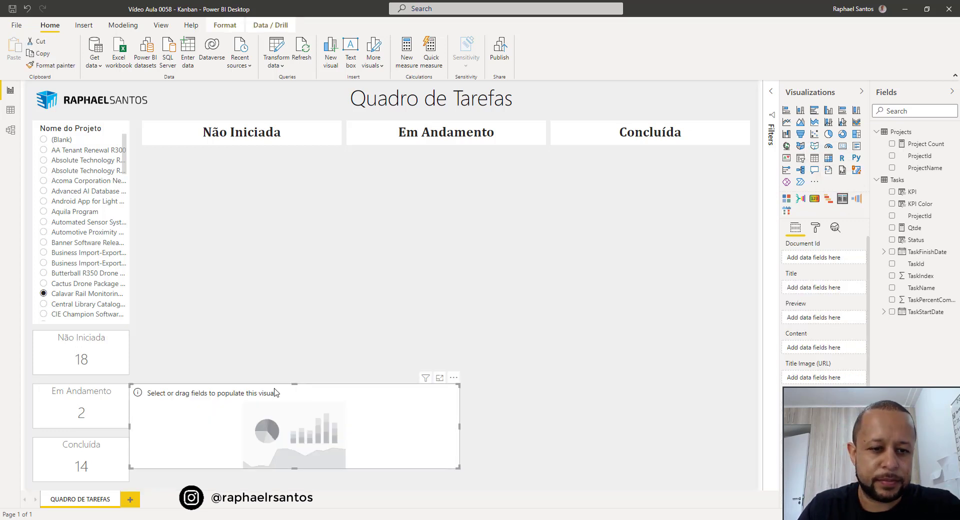
left_click_drag(273, 389, 282, 161)
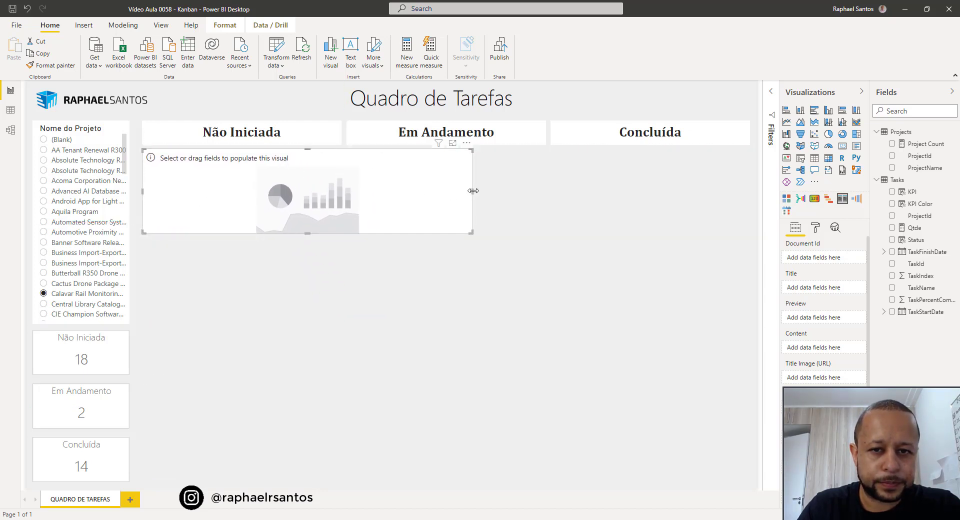
left_click_drag(473, 191, 341, 192)
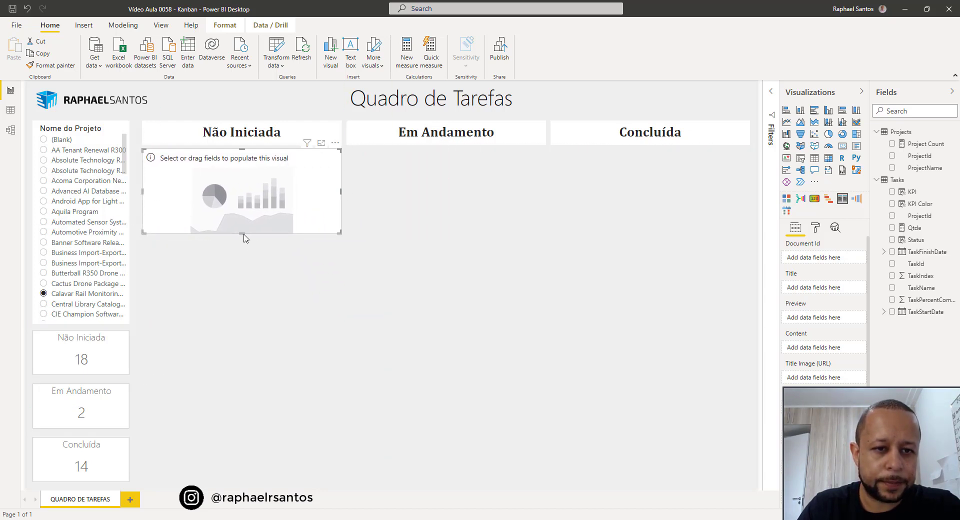
left_click_drag(244, 236, 221, 477)
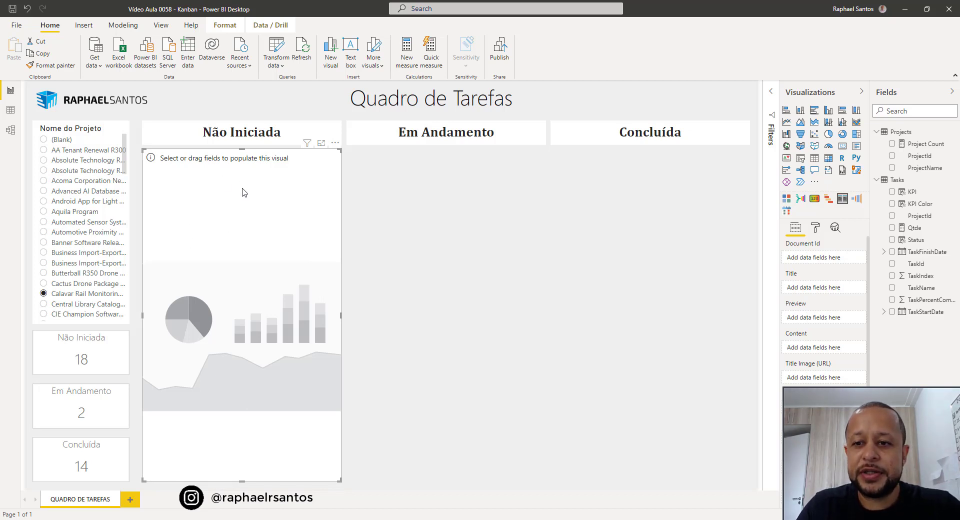
- Filter the Card Browser visual by Status to Não Iniciada only and lock that filter
left_click(771, 92)
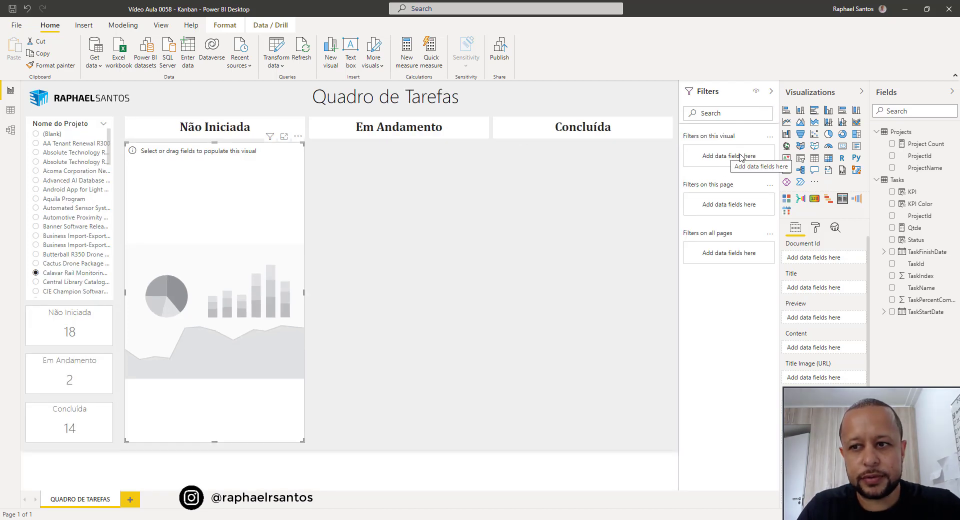
left_click_drag(914, 243, 728, 159)
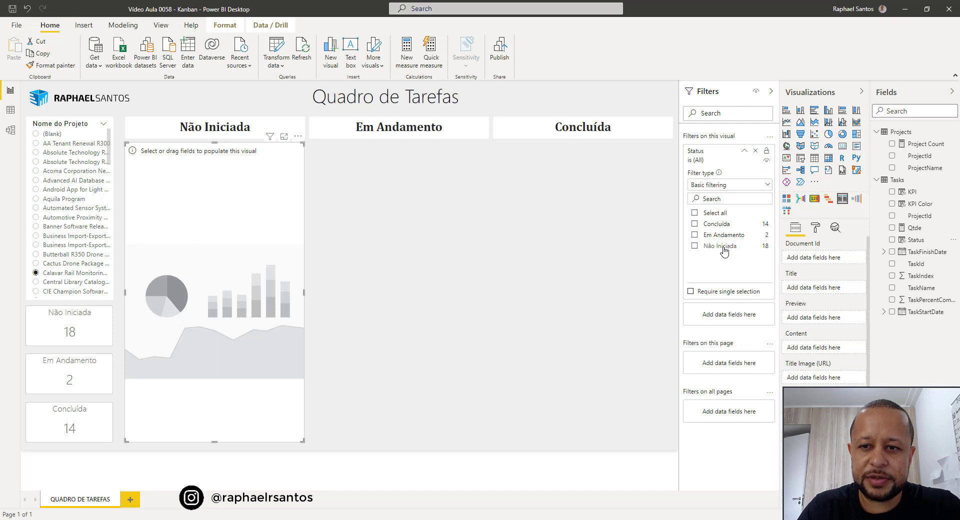
left_click(710, 248)
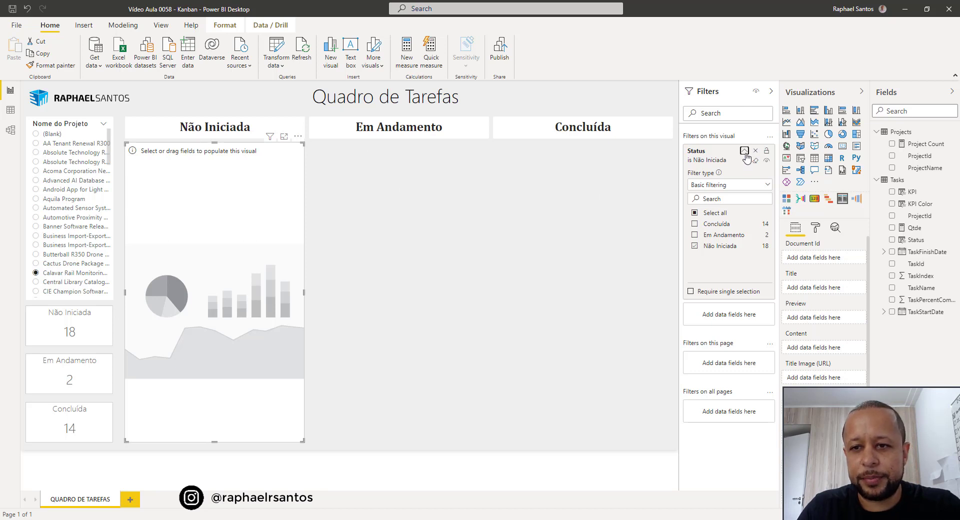
left_click(769, 159)
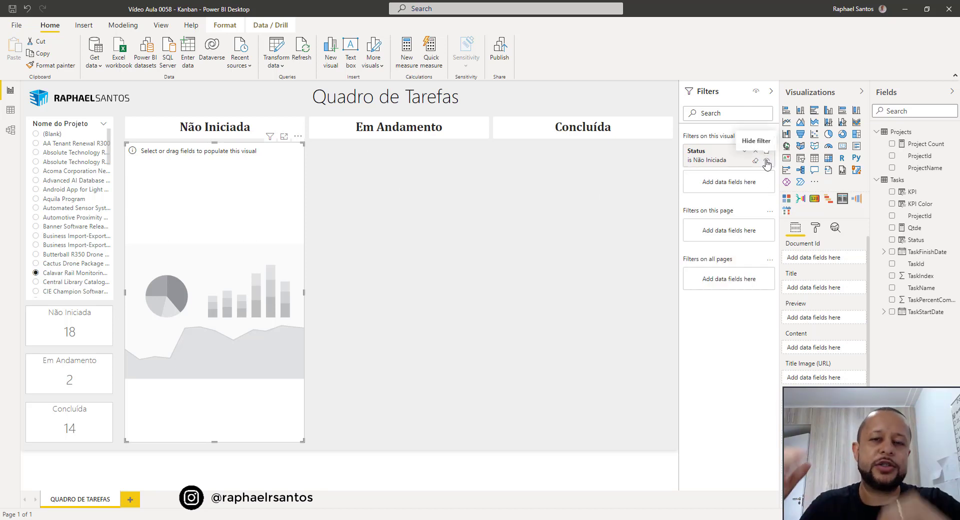
left_click(767, 161)
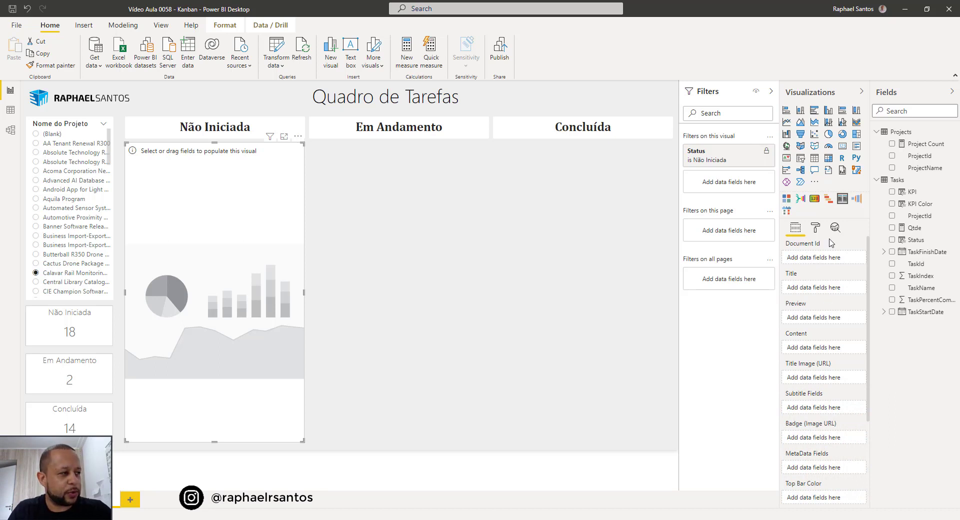
- Assign TaskId as the Card Browser's Document Id and TaskName as its Title
scroll(820, 300, "down", 1)
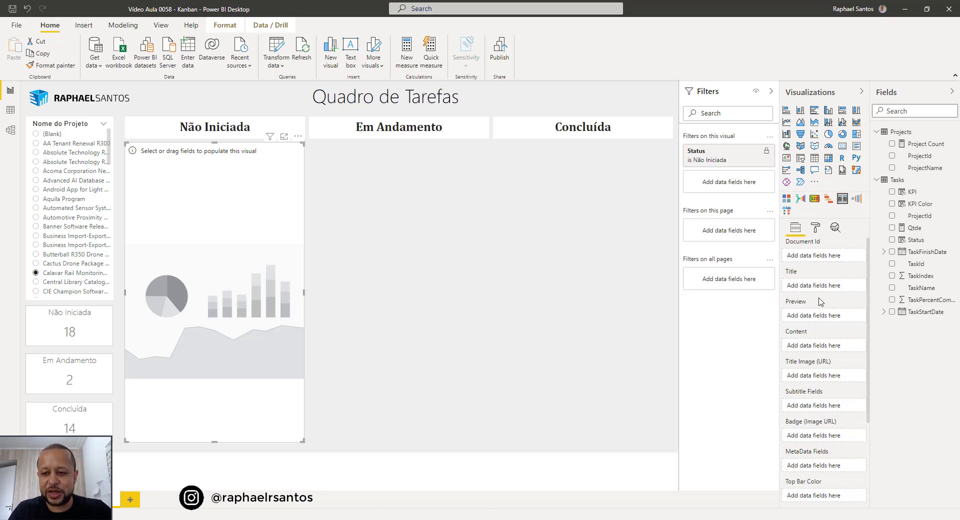
scroll(817, 296, "up", 1)
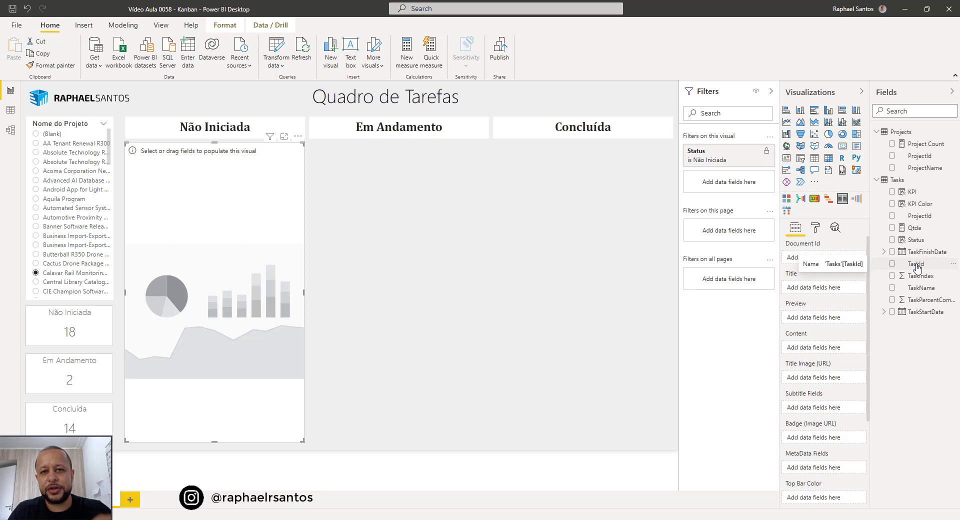
left_click_drag(919, 267, 833, 287)
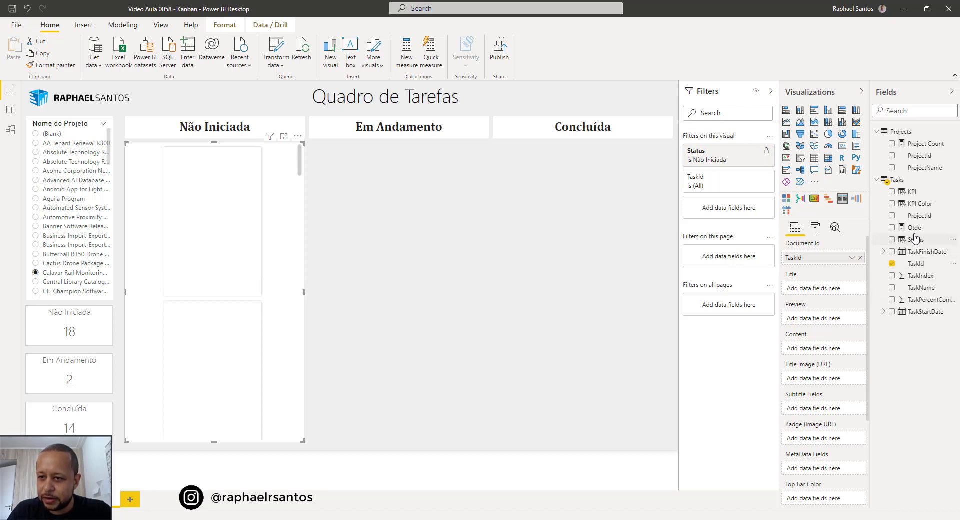
left_click_drag(927, 289, 830, 294)
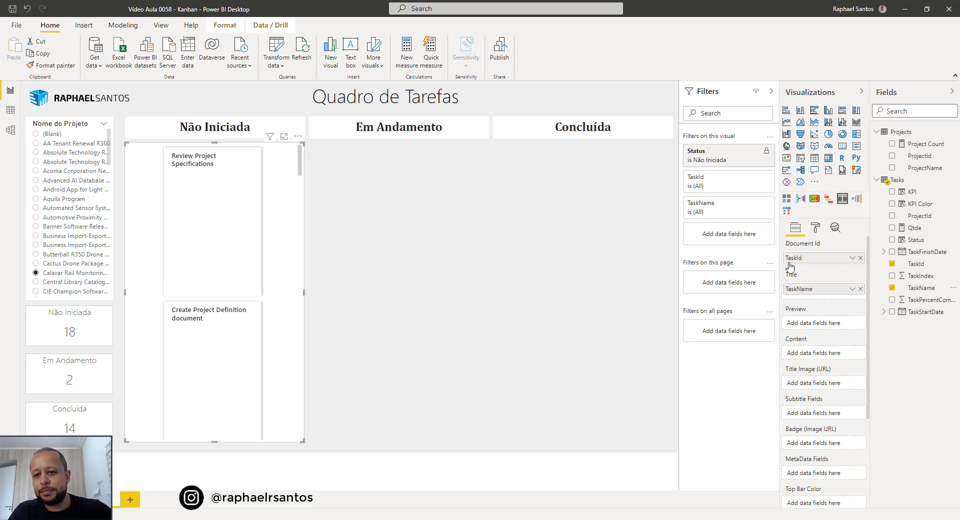
- Add TaskStartDate to the Card Browser's Subtitle Fields as a plain date instead of a date hierarchy
scroll(810, 351, "down", 3)
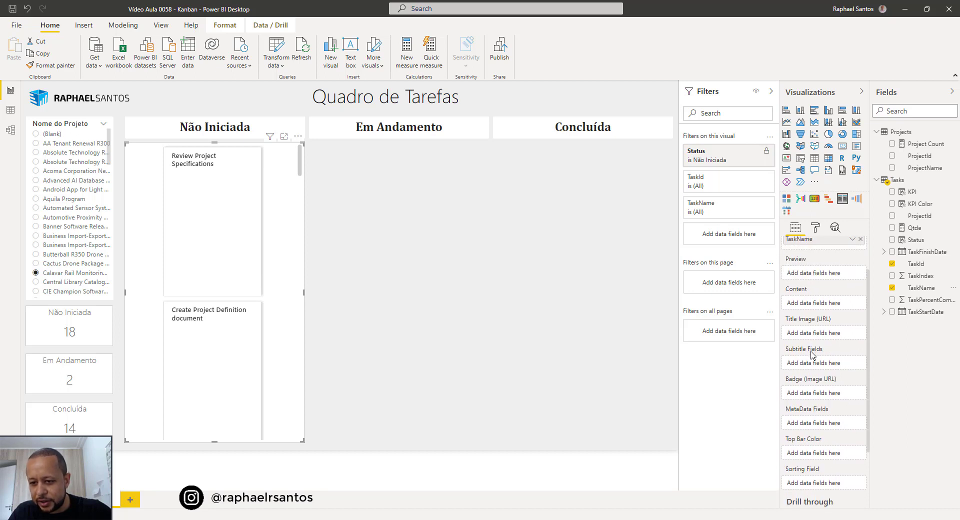
scroll(813, 355, "down", 2)
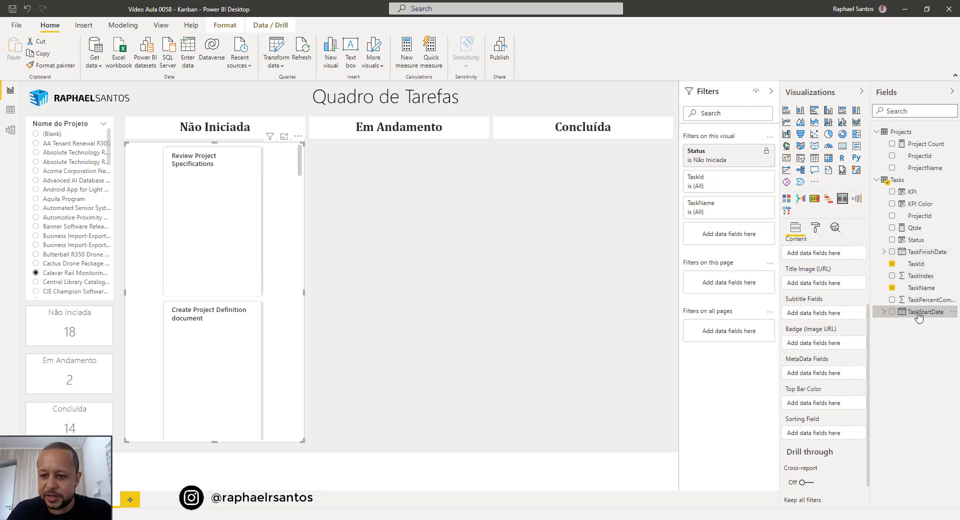
left_click_drag(926, 312, 838, 317)
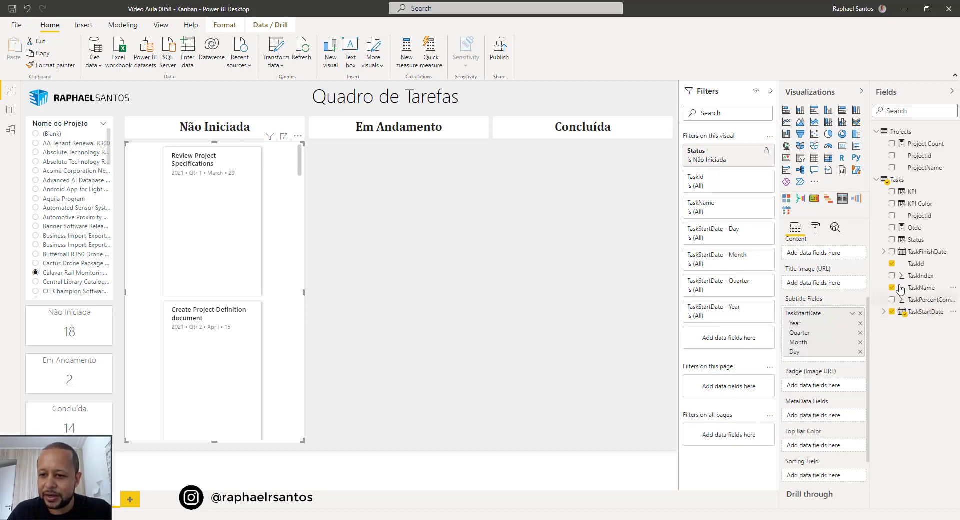
left_click(853, 314)
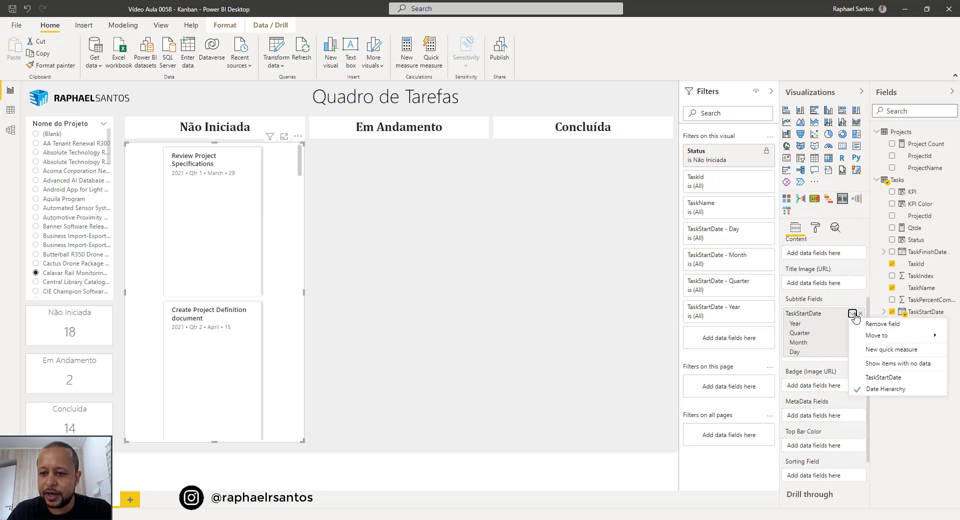
left_click(874, 378)
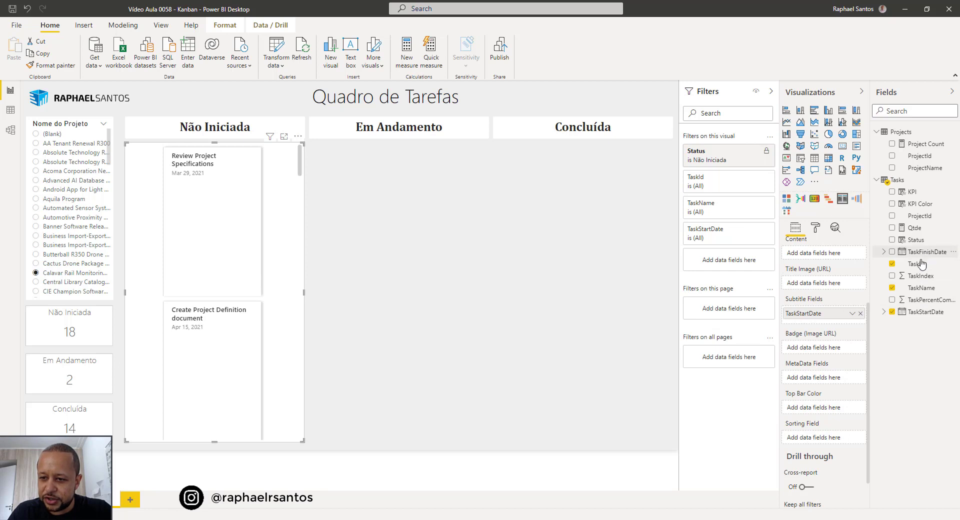
- Add TaskFinishDate below TaskStartDate in the Subtitle Fields, also as a plain date rather than a date hierarchy
left_click_drag(924, 252, 852, 318)
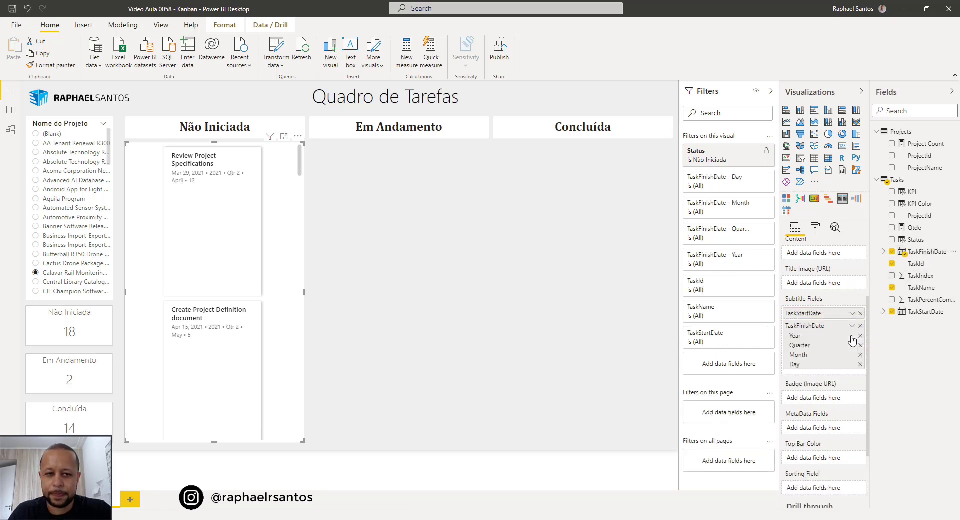
right_click(851, 326)
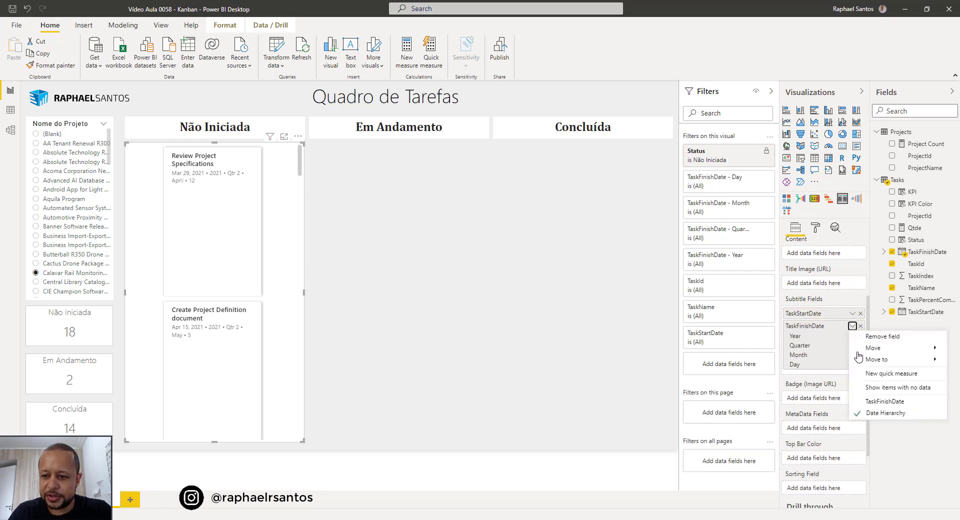
left_click(882, 399)
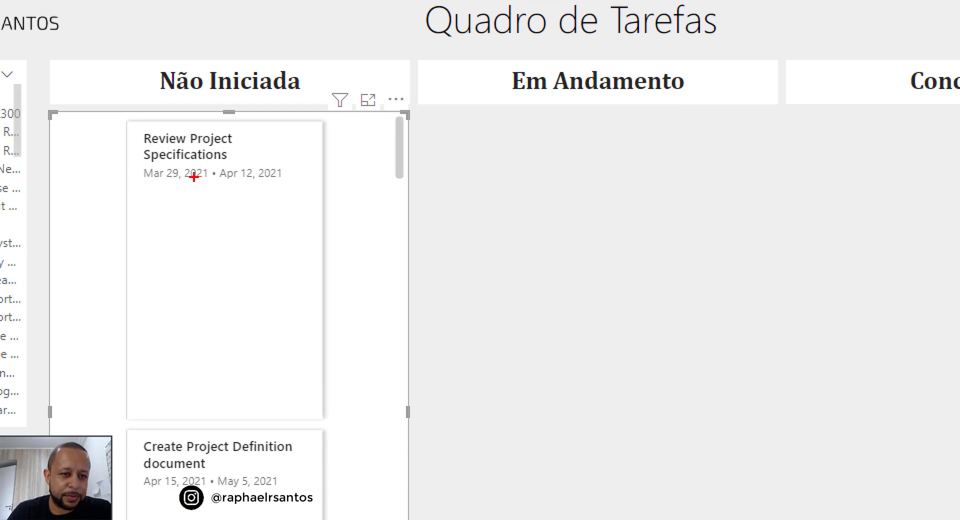
left_click_drag(140, 182, 278, 186)
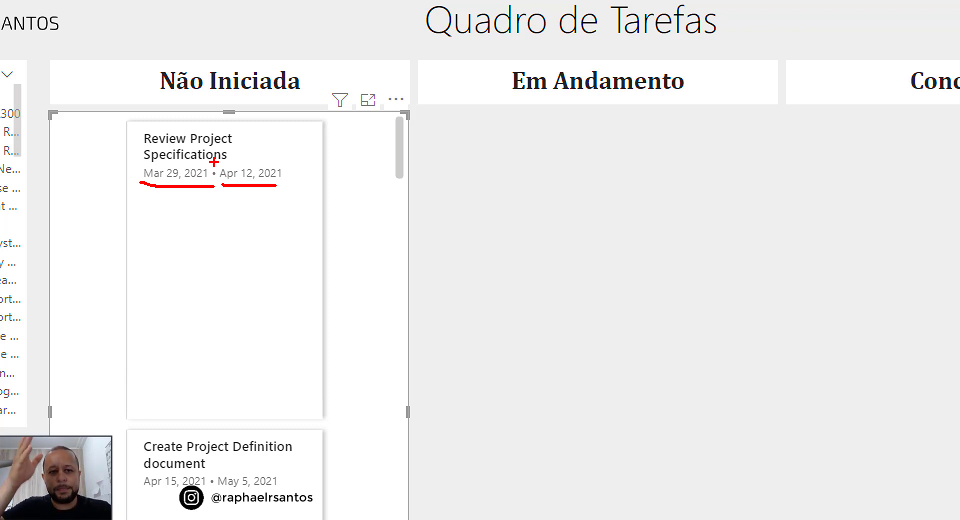
key("Escape")
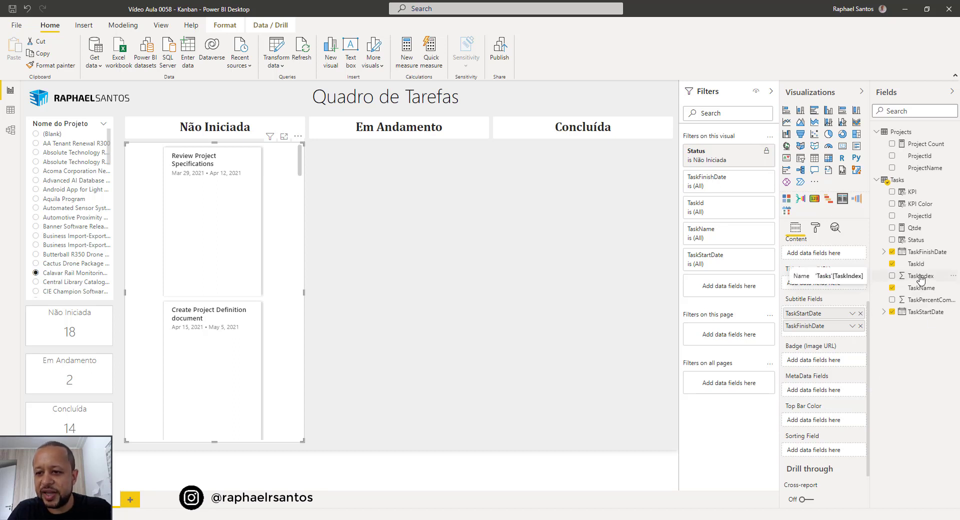
- Assign TaskIndex as the Card Browser's Sorting Field
left_click_drag(920, 278, 844, 452)
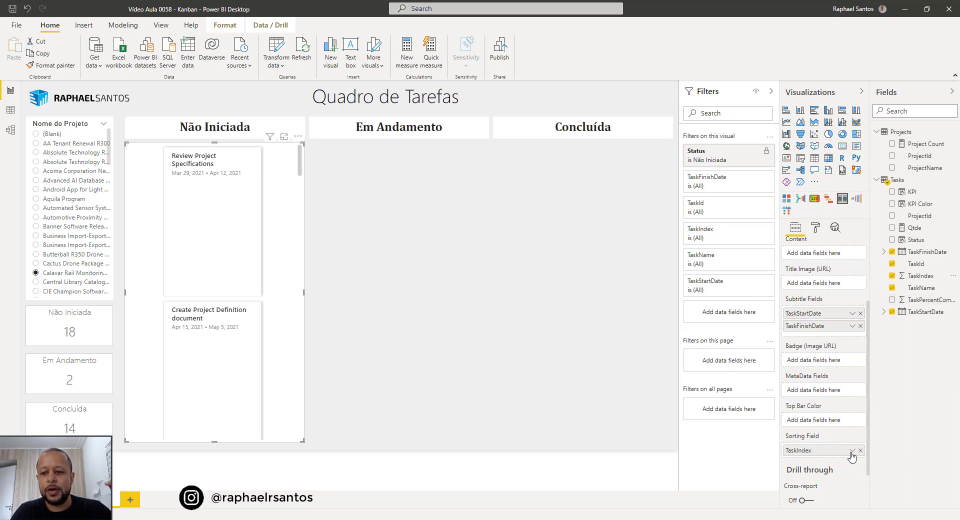
left_click(851, 451)
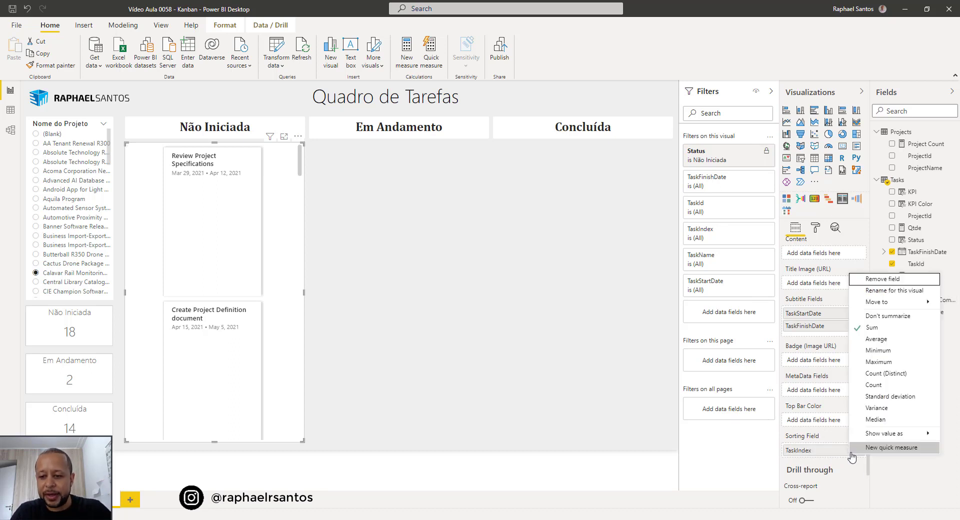
left_click(900, 470)
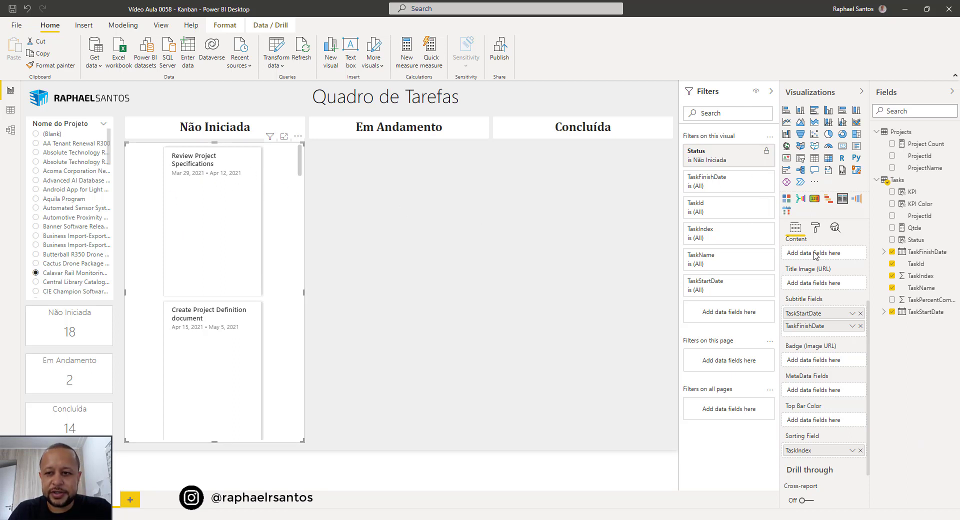
- Show the Card Browser's formatting options for its cards, down to the date format and separator settings
scroll(820, 250, "up", 3)
left_click(816, 228)
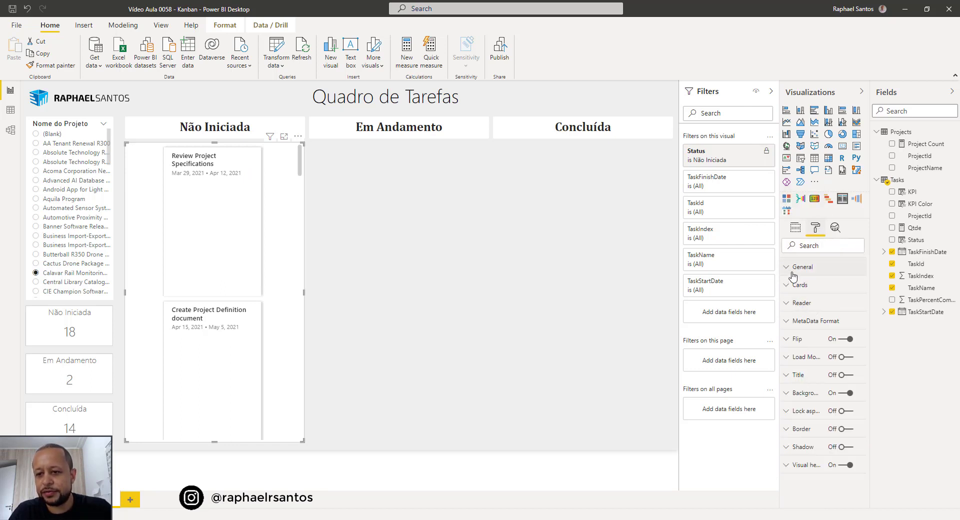
left_click(795, 284)
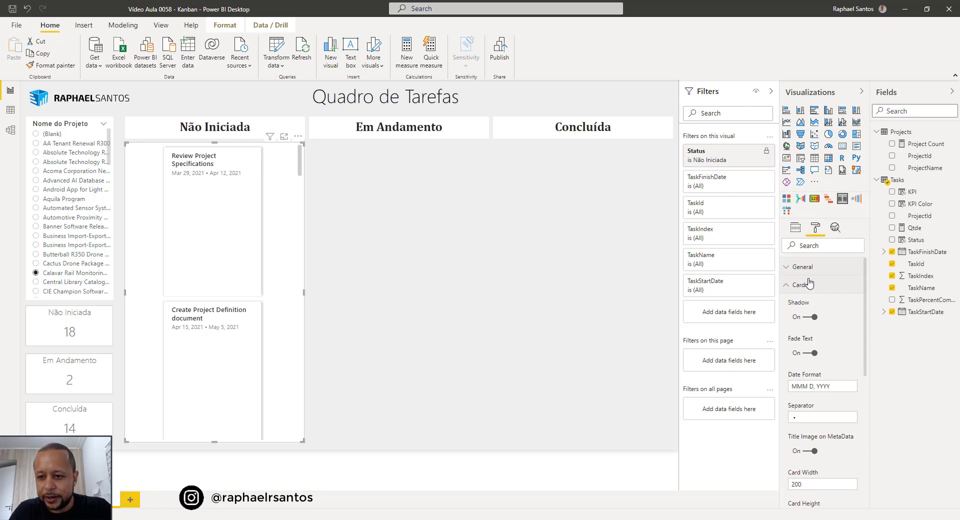
scroll(814, 282, "down", 1)
- Try the lowercase date format dd/mm/yyyy for the dates on the cards
left_click_drag(841, 337, 752, 344)
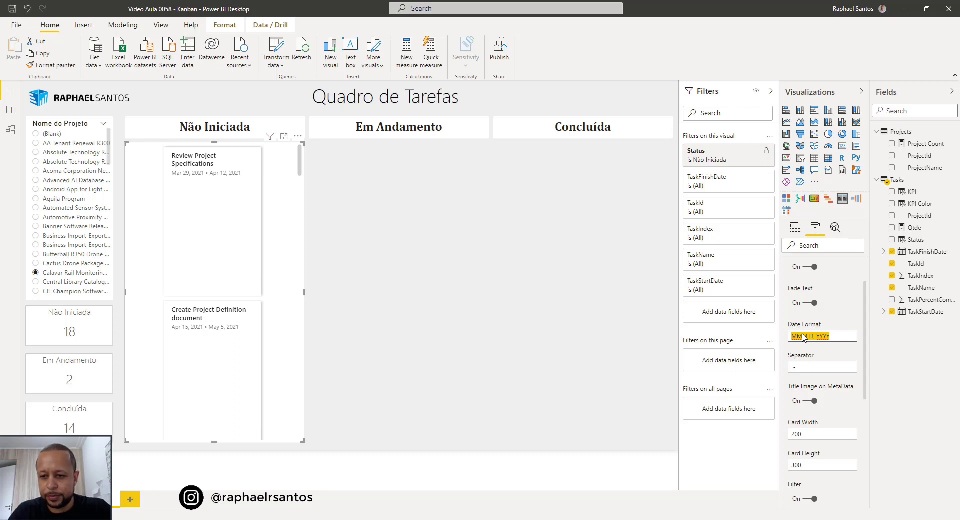
type("dd/")
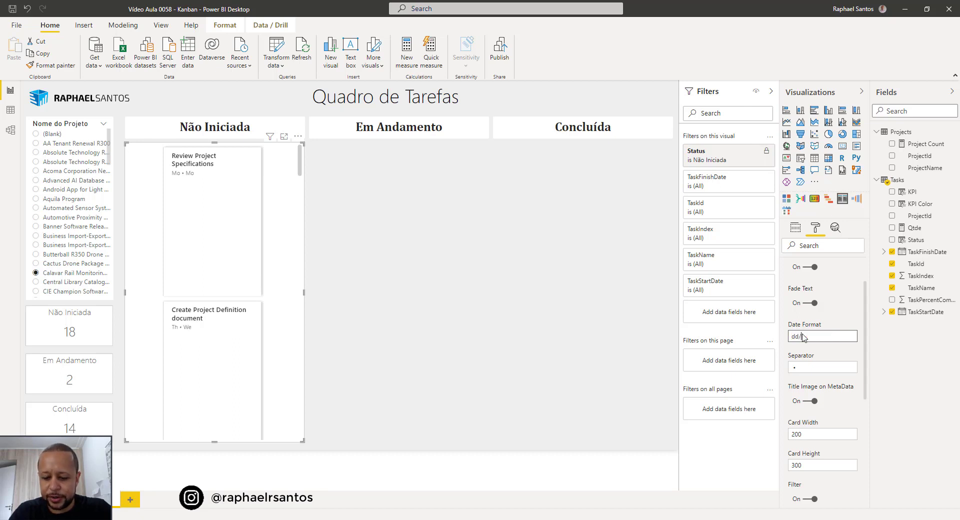
type("mm/")
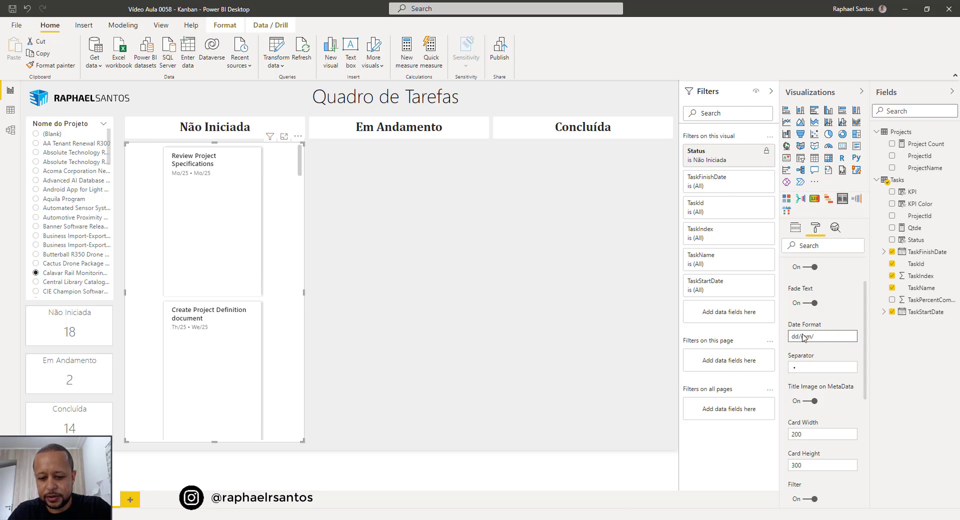
type("yyy")
type("y")
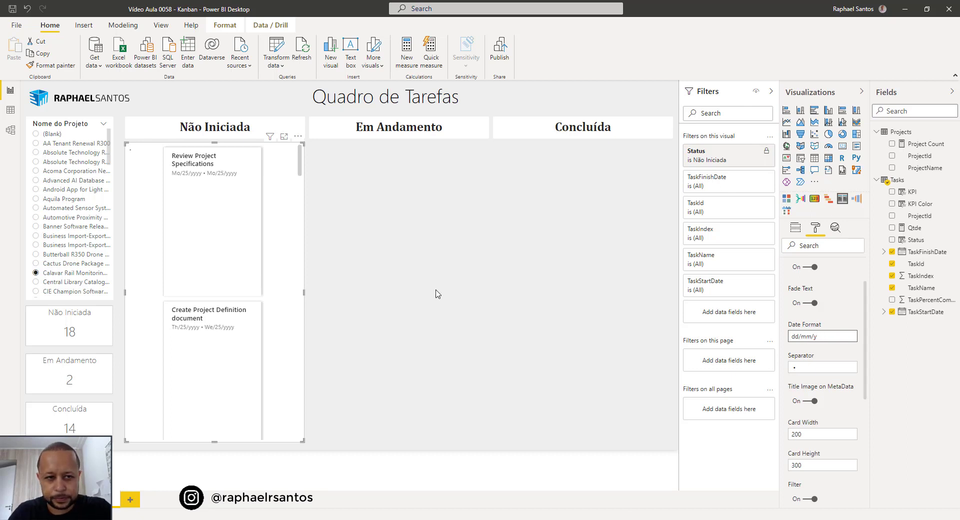
key("BackSpace")
key("BackSpace")
key("BackSpace")
key("BackSpace")
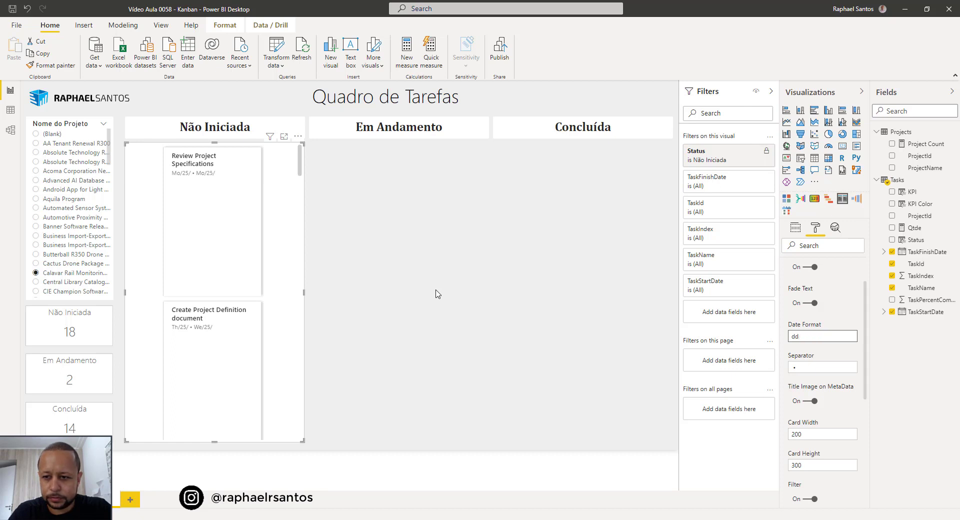
key("Tab")
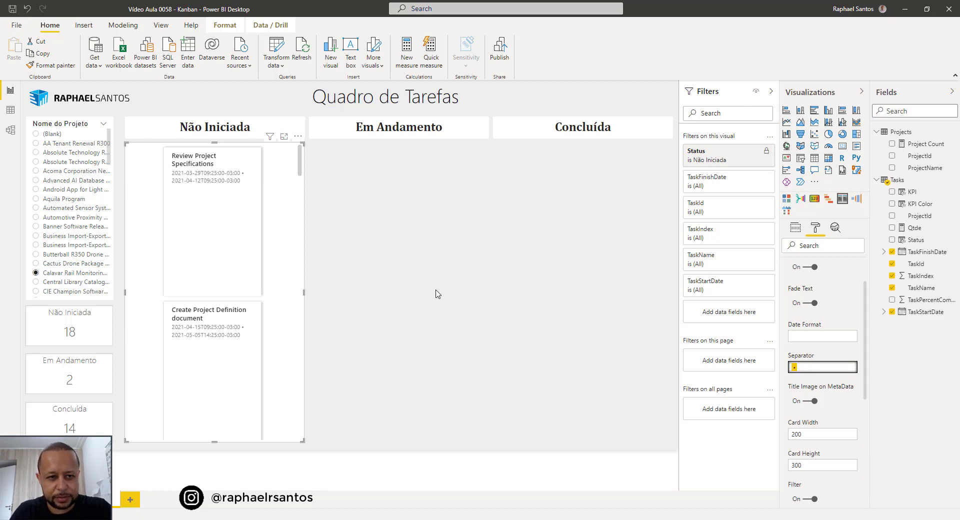
key("shift+Tab")
type("dd/mm/yyy")
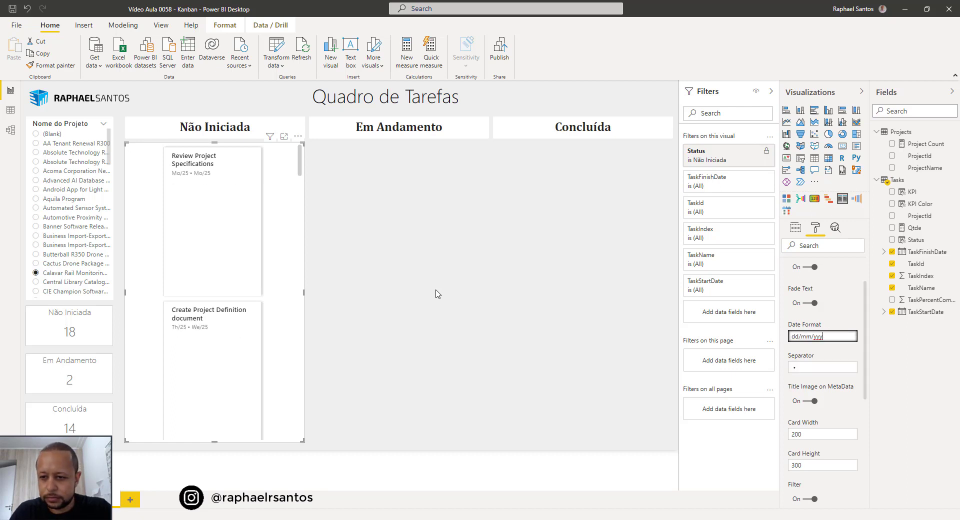
key("BackSpace")
key("BackSpace")
key("BackSpace")
left_click(812, 336)
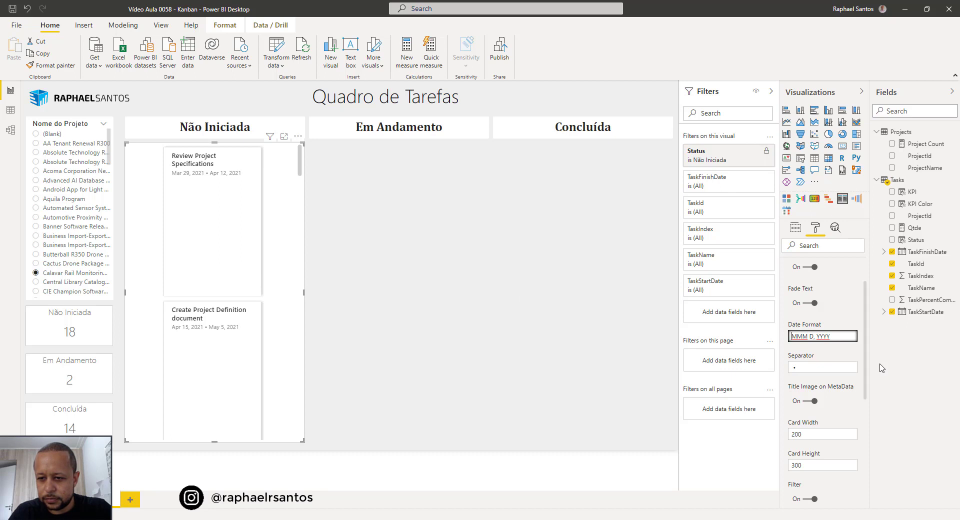
- Set the cards' date format to DD/MMM/YY in uppercase, with no spaces around the slashes
key("ctrl+a")
key("BackSpace")
type("DD")
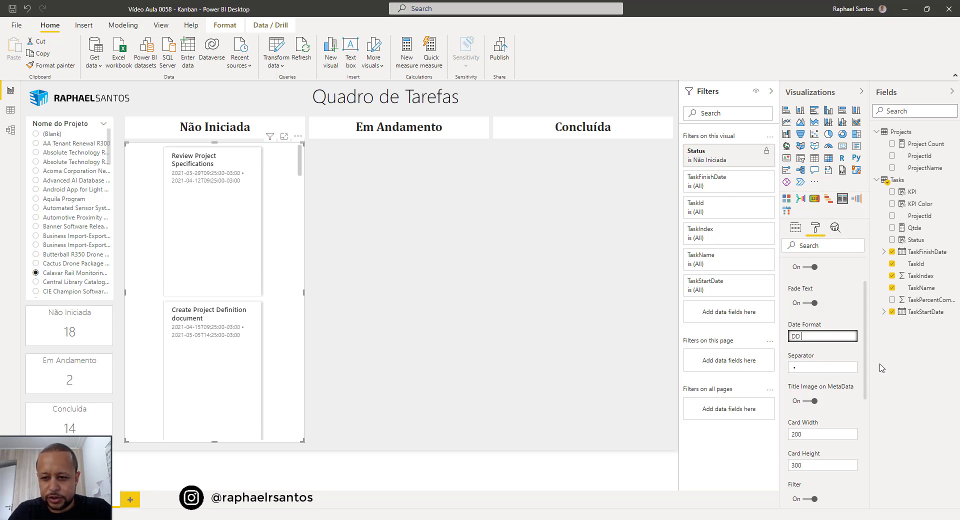
type(" / ")
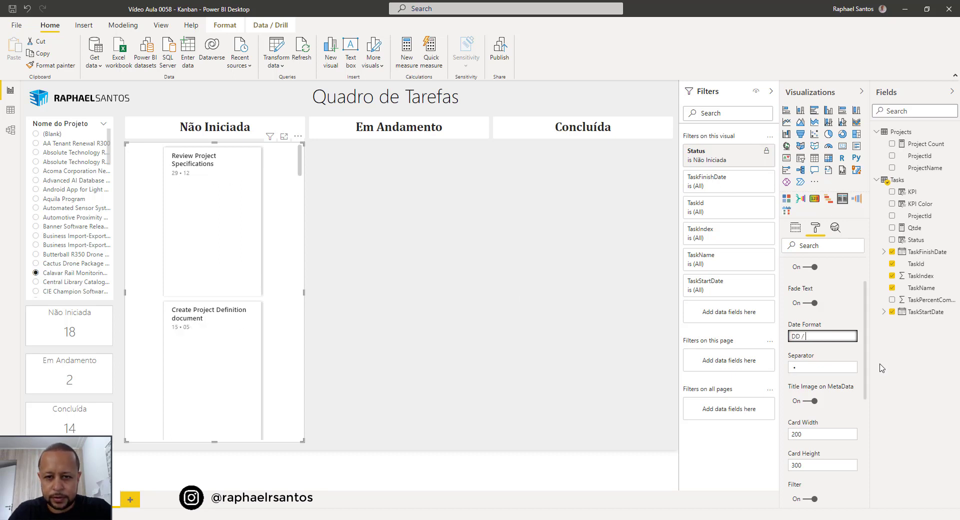
type(",,")
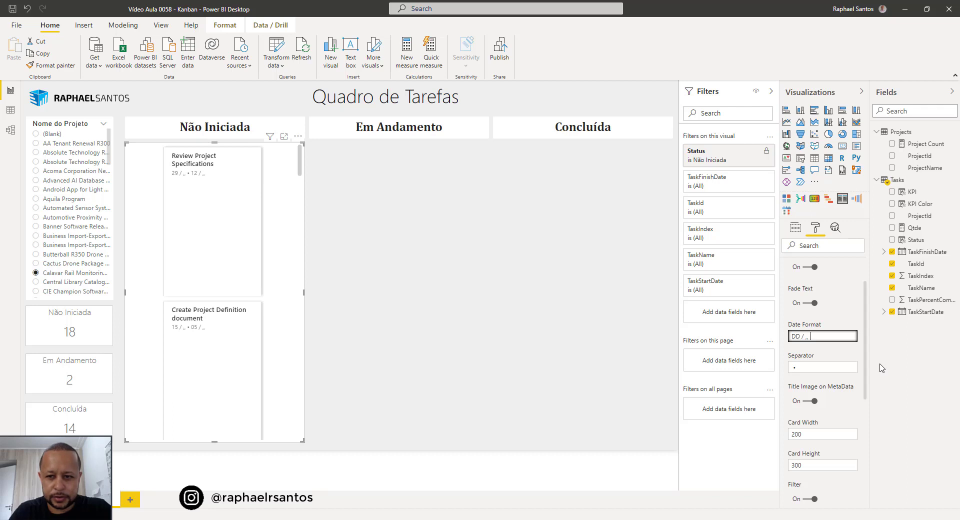
key("BackSpace")
key("BackSpace")
type("MM / YY")
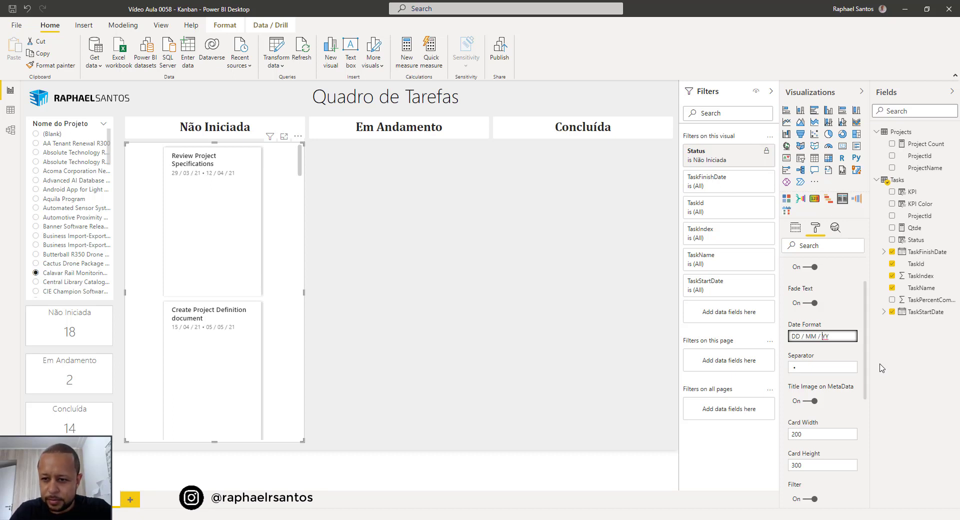
key("BackSpace")
key("Left")
key("Left")
key("BackSpace")
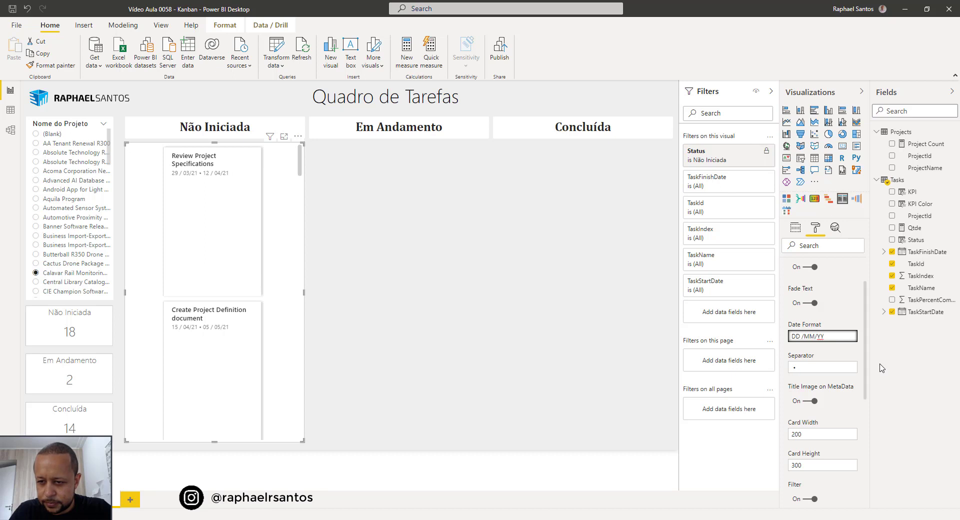
key("BackSpace")
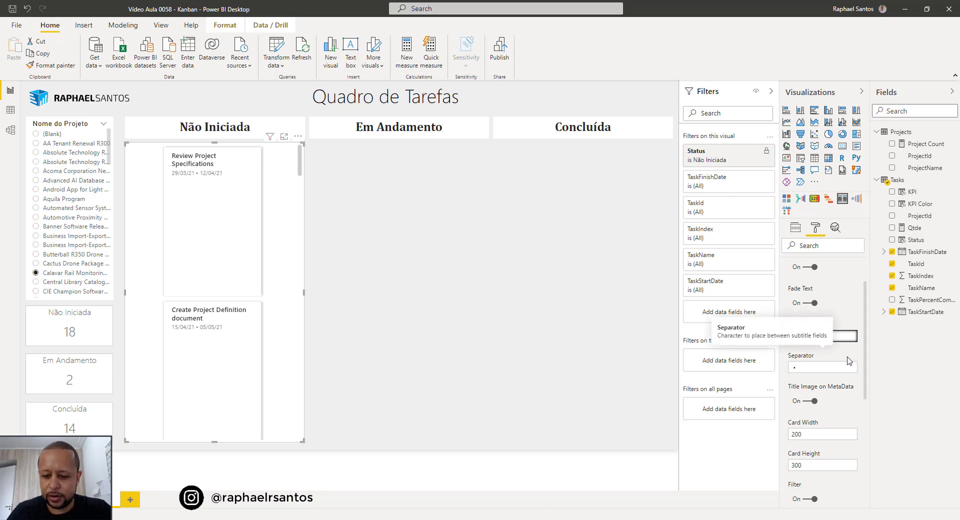
type("MMM/YY")
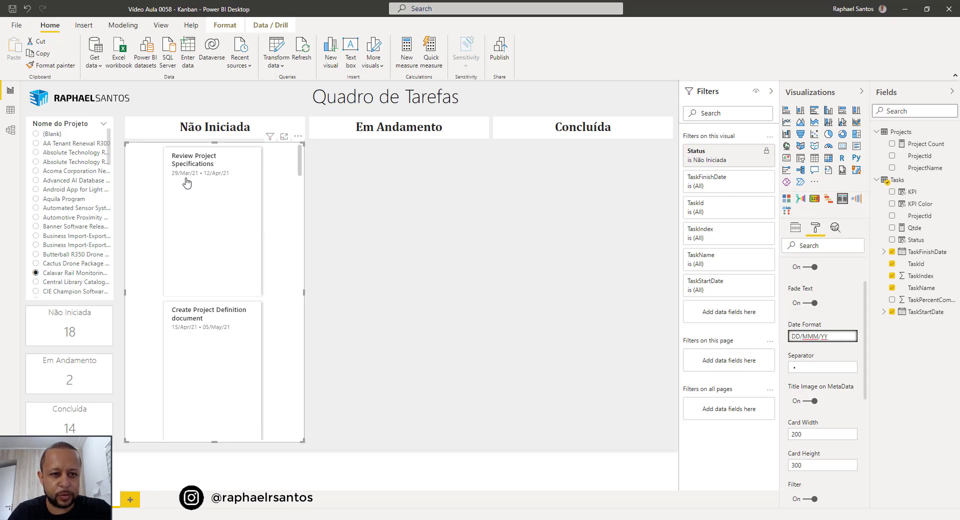
- Try other separator characters between the subtitle dates and settle on a bullet (•)
left_click(823, 370)
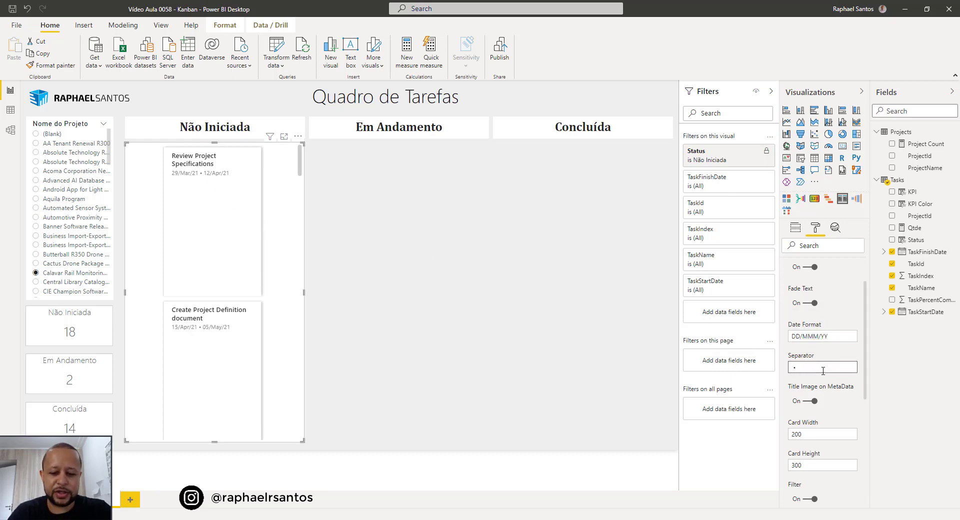
key("BackSpace")
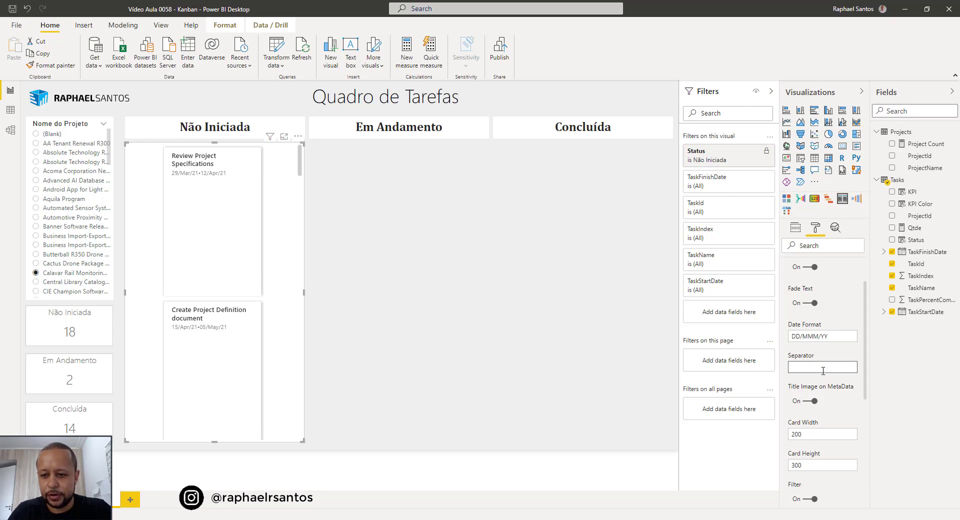
type("-")
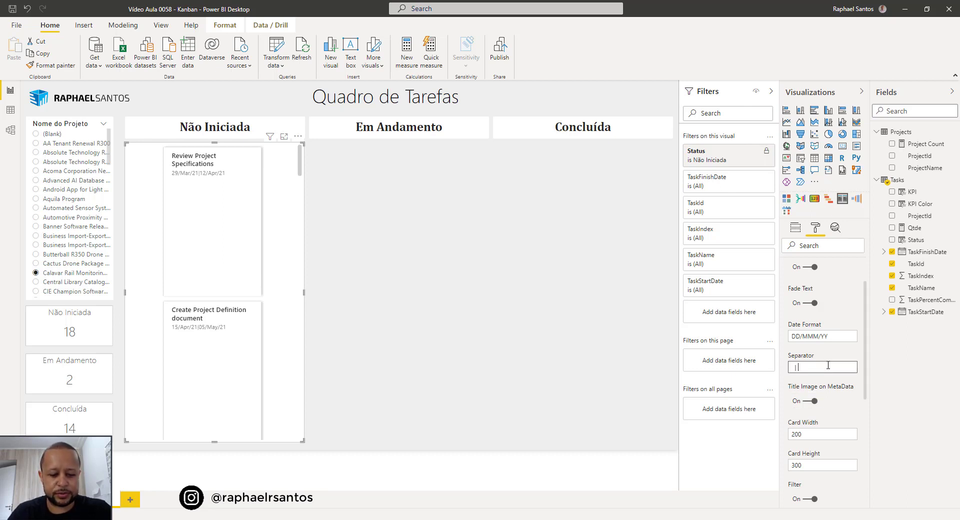
type("•")
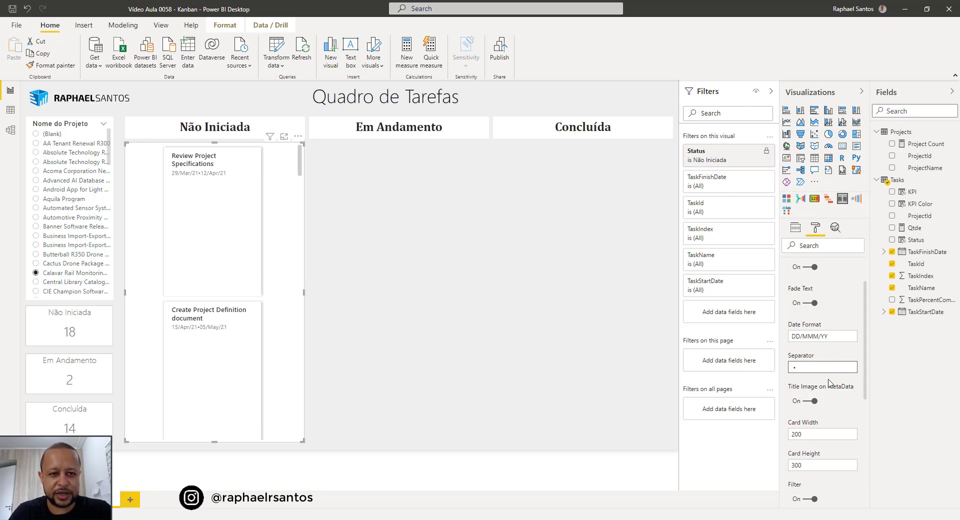
- Set the card width to 300 and the card height to 100, then collapse the Cards formatting options
scroll(832, 410, "down", 1)
left_click(810, 384)
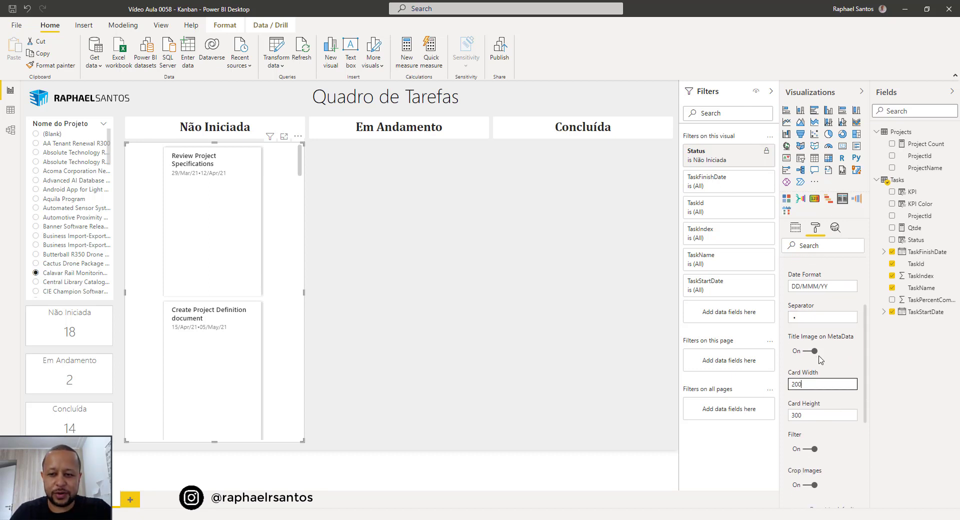
key("BackSpace")
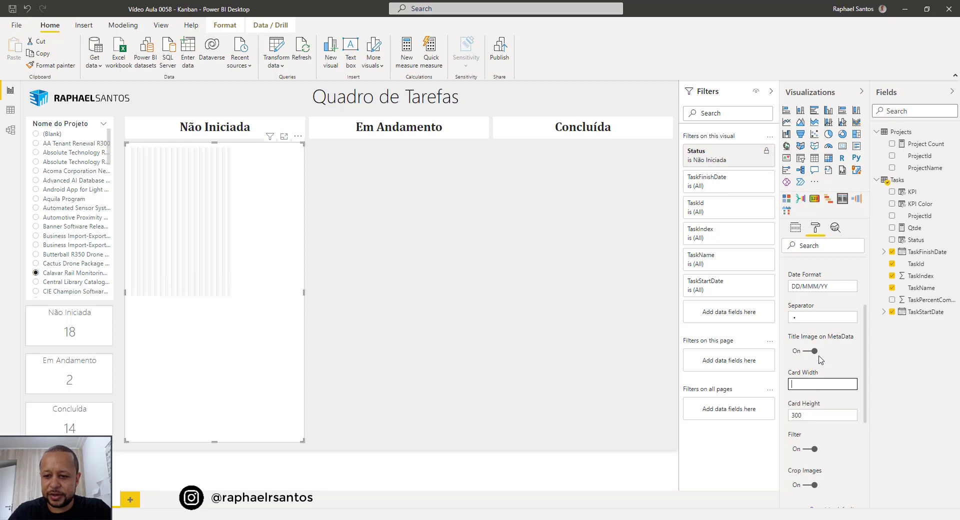
key("Tab")
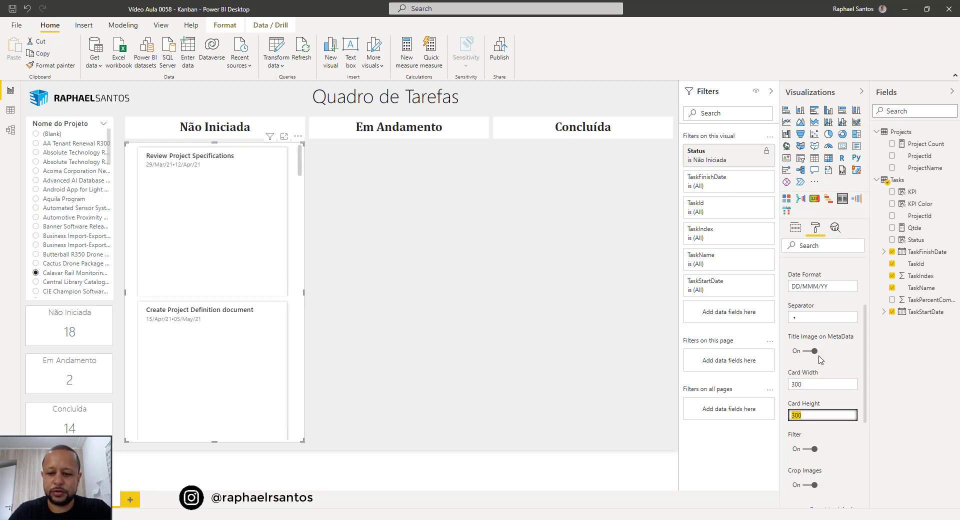
type("100")
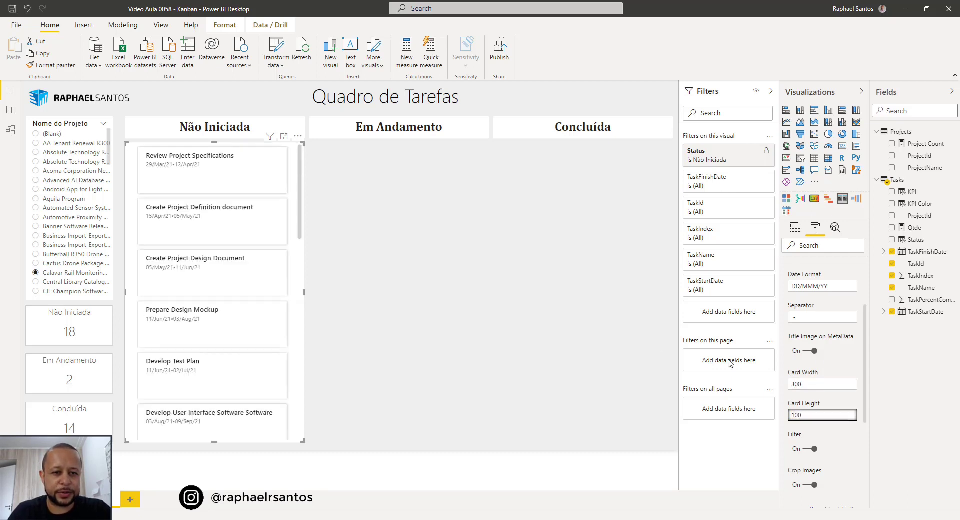
scroll(257, 240, "down", 8)
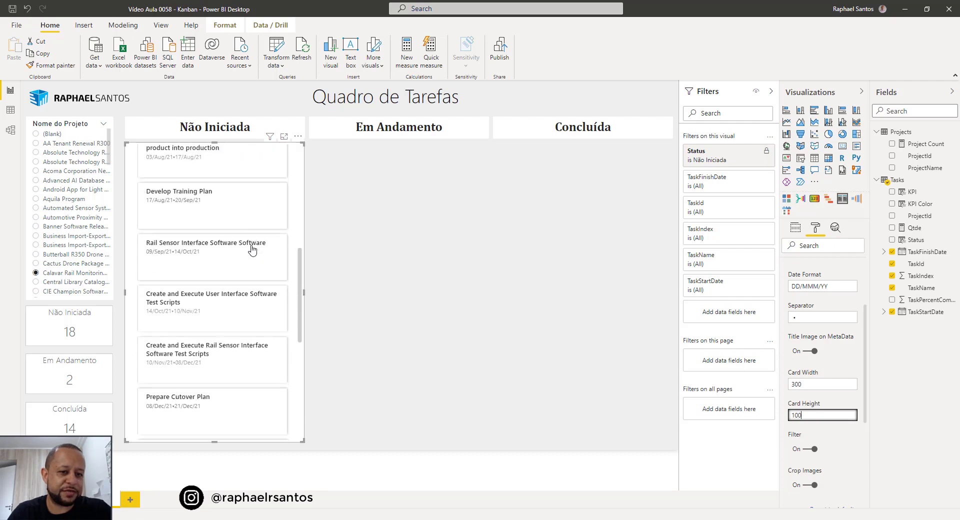
scroll(254, 249, "up", 8)
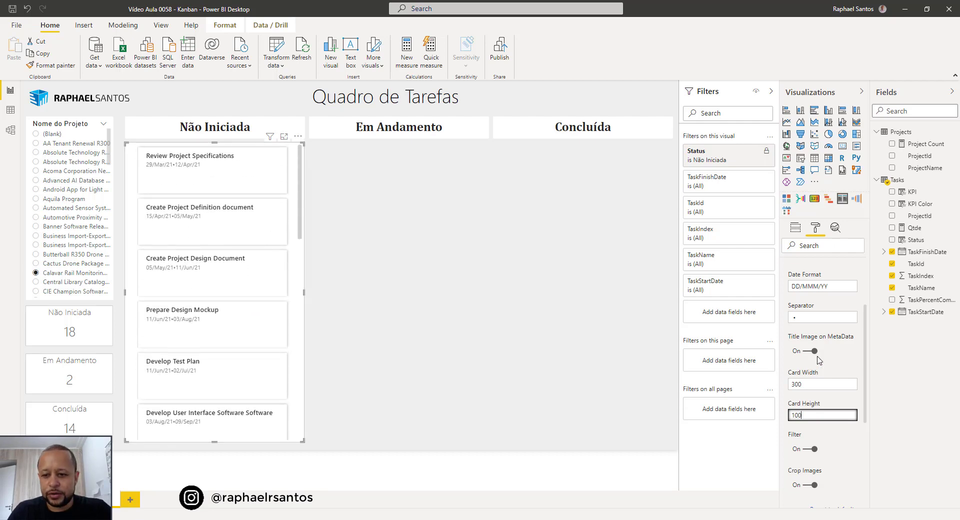
scroll(815, 359, "down", 3)
scroll(810, 340, "up", 6)
left_click(790, 285)
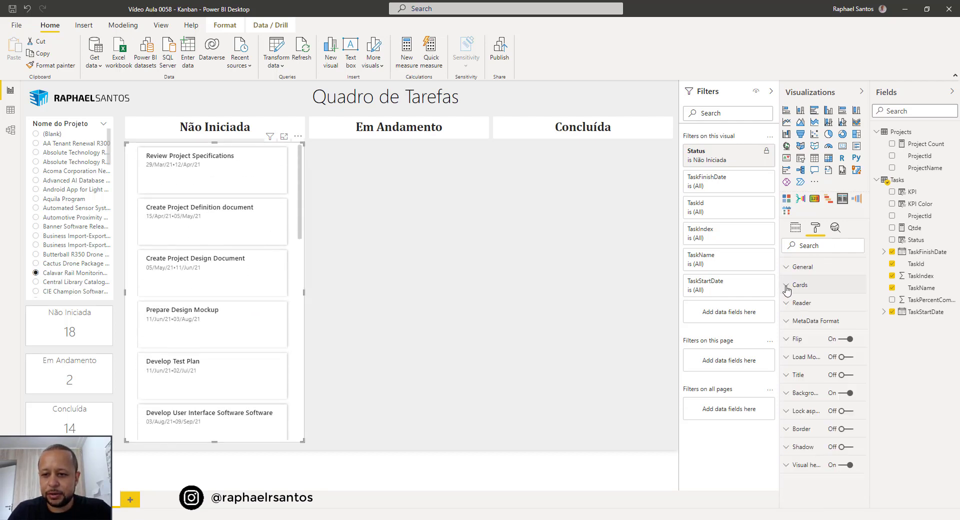
- Assign the KPI Color field to the Top Bar Color of the Não Iniciada cards and look through the cards
left_click(796, 228)
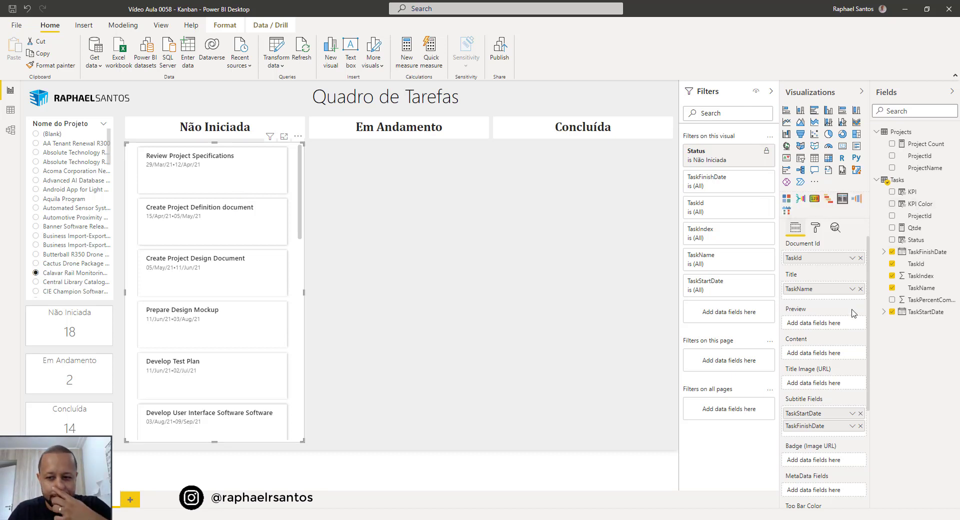
scroll(830, 375, "down", 5)
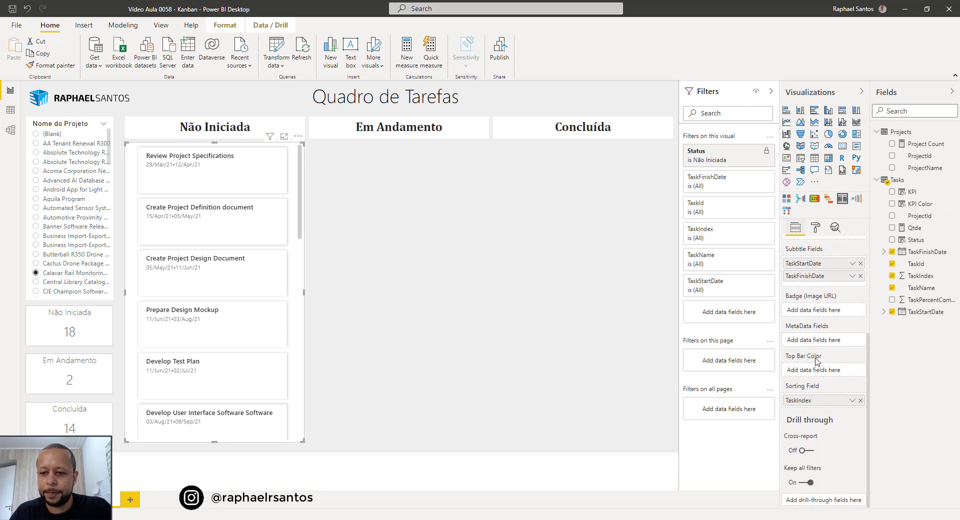
mouse_move(802, 362)
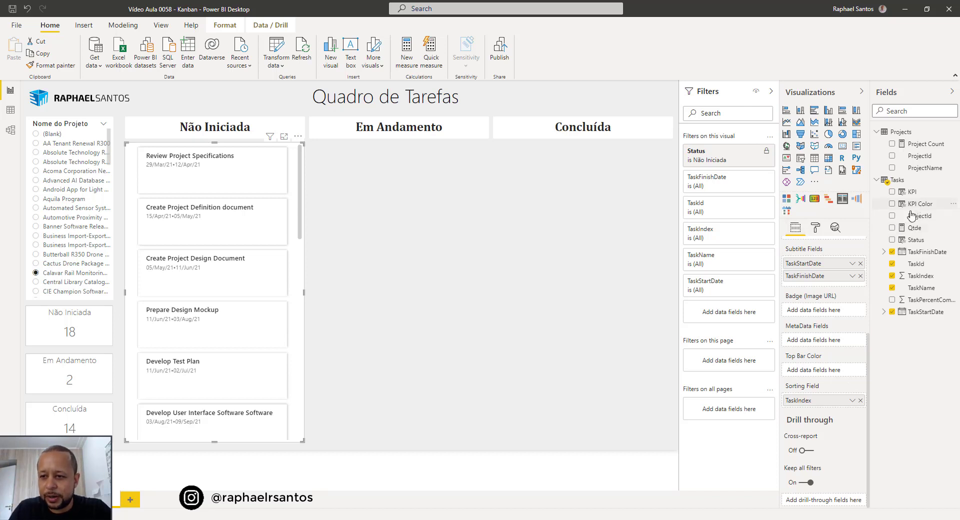
left_click_drag(912, 204, 832, 369)
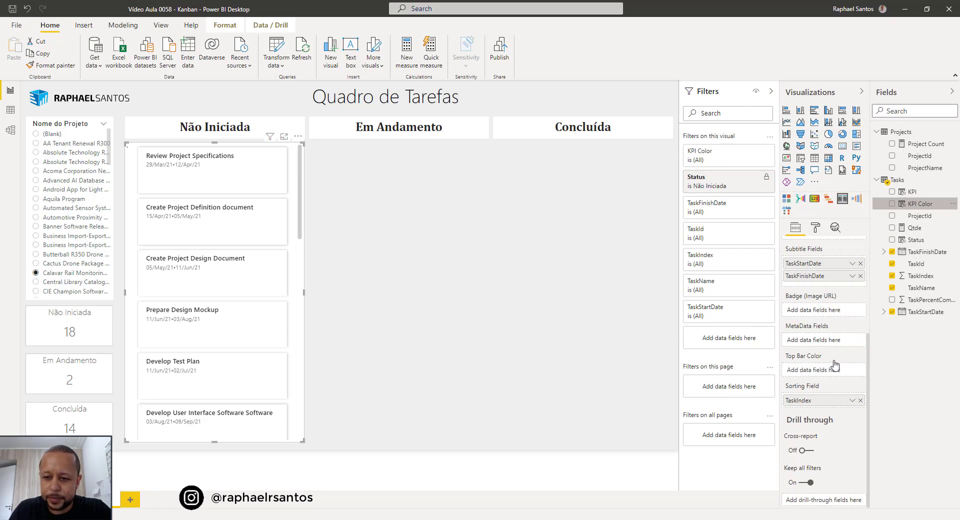
scroll(278, 284, "down", 10)
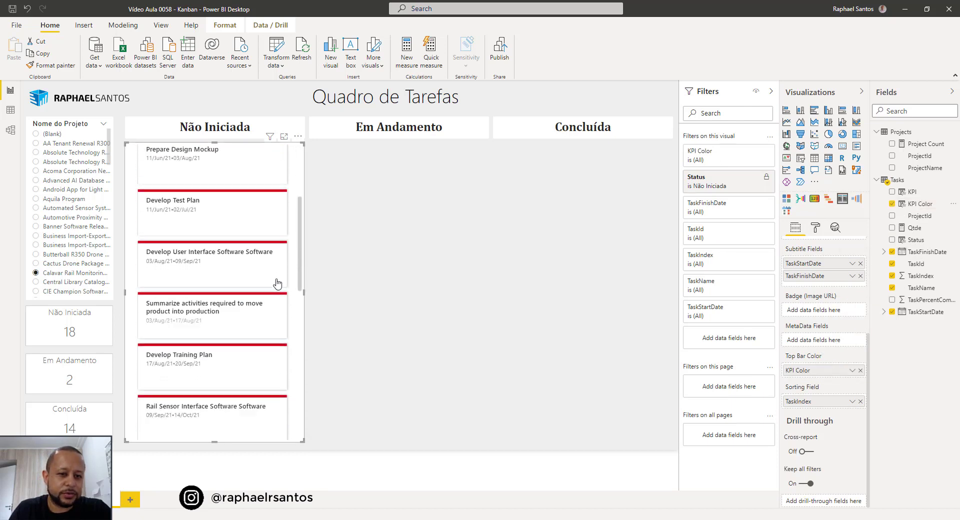
scroll(277, 284, "down", 1)
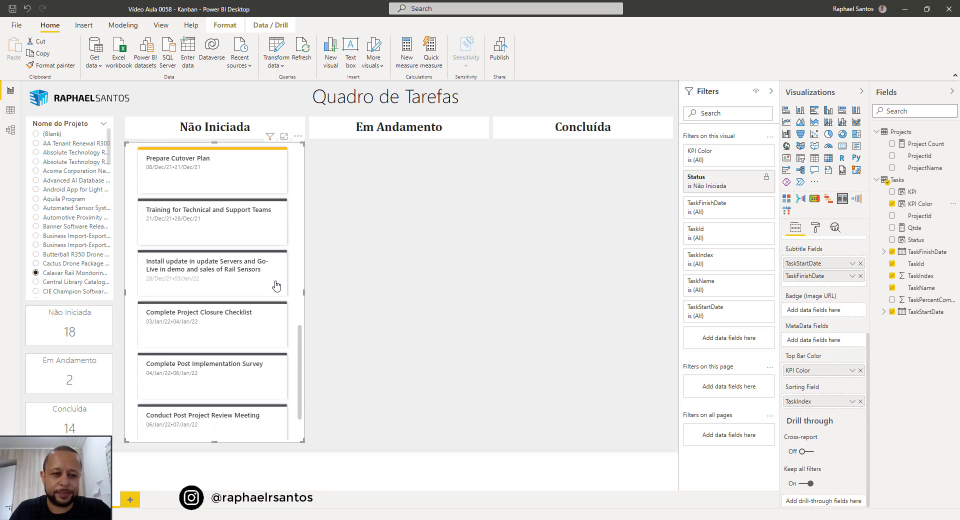
scroll(276, 286, "up", 11)
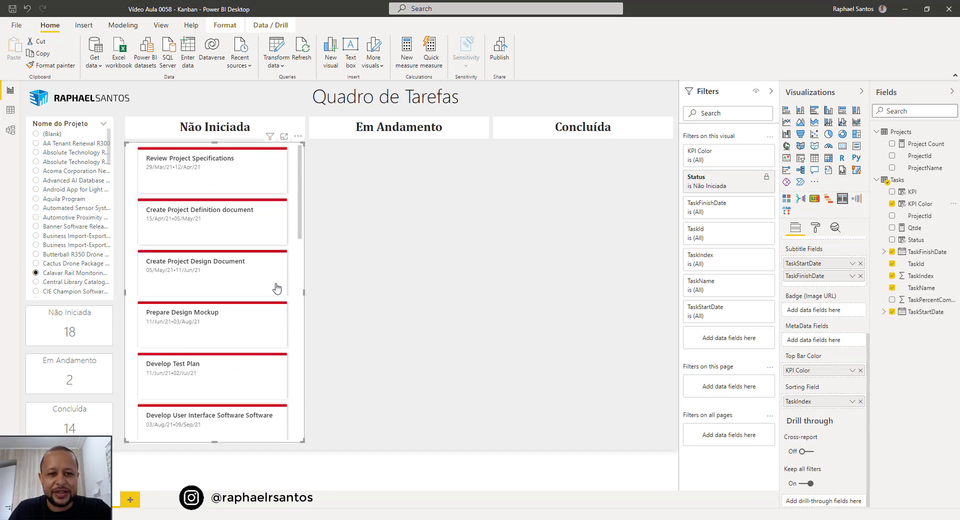
- Duplicate the Não Iniciada card visual twice, aligning one copy under the Em Andamento heading and the other under Concluída
left_click(423, 213)
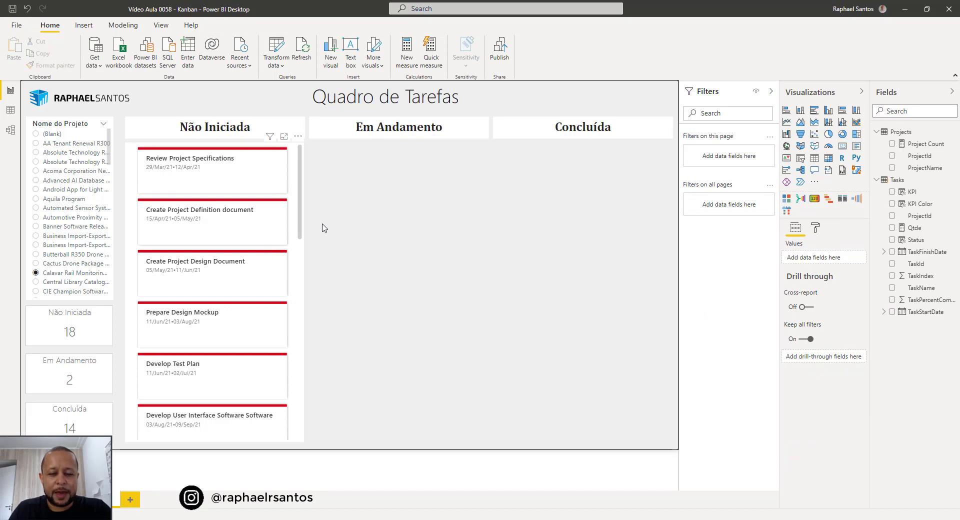
left_click(219, 148)
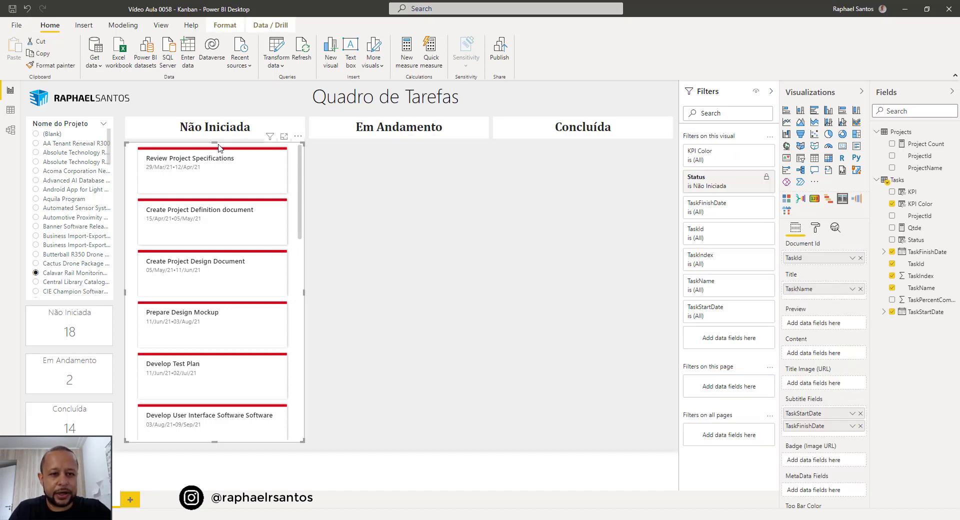
left_click_drag(219, 148, 223, 152)
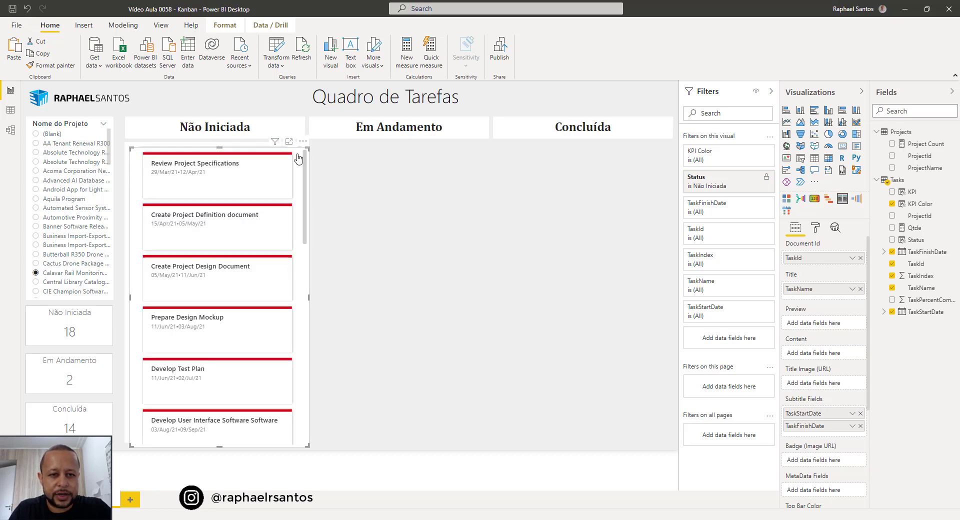
left_click_drag(293, 151, 474, 150)
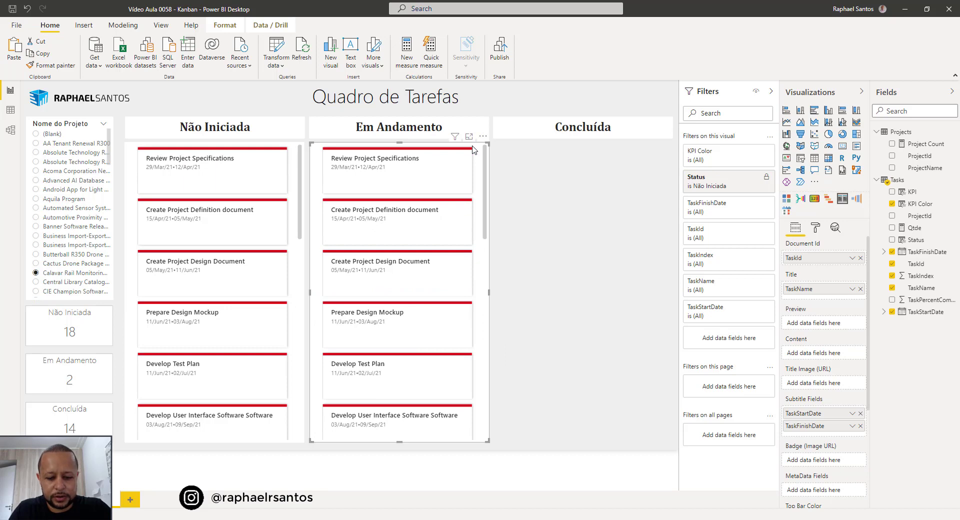
key("ctrl+v")
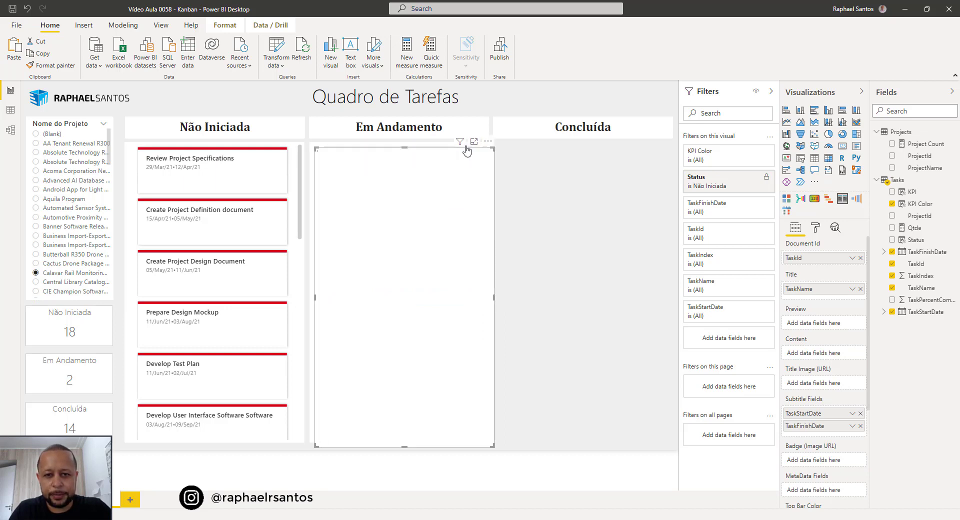
left_click_drag(468, 150, 641, 147)
left_click(584, 107)
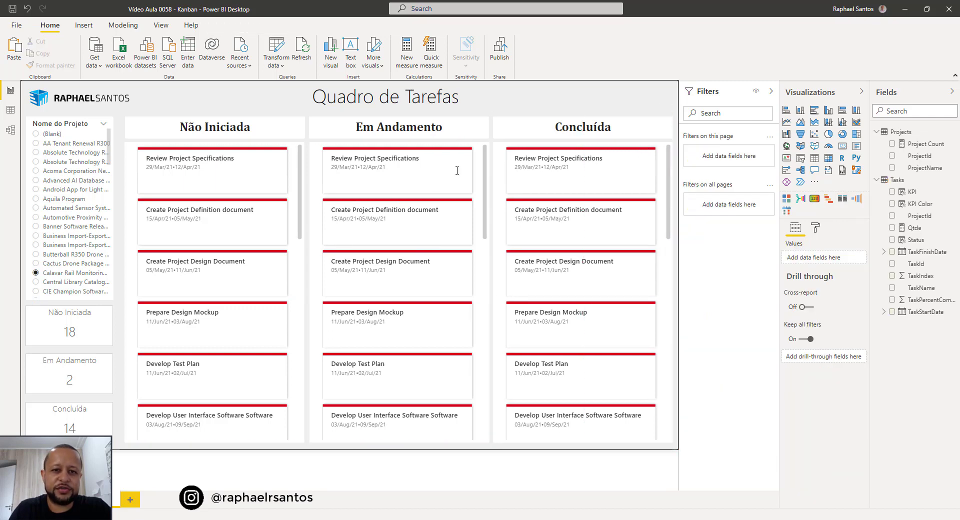
- Change the Status filter of the card visual under Em Andamento to only Em Andamento
left_click(398, 148)
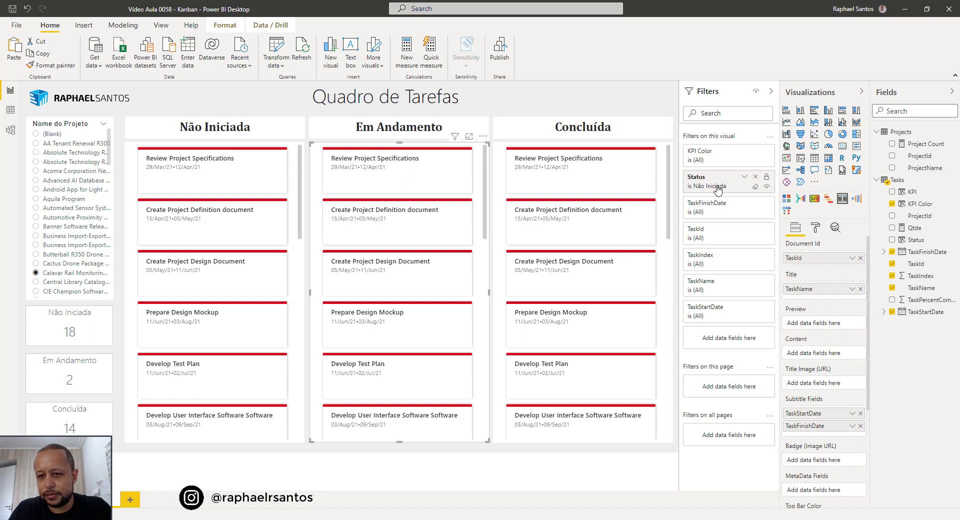
left_click(744, 177)
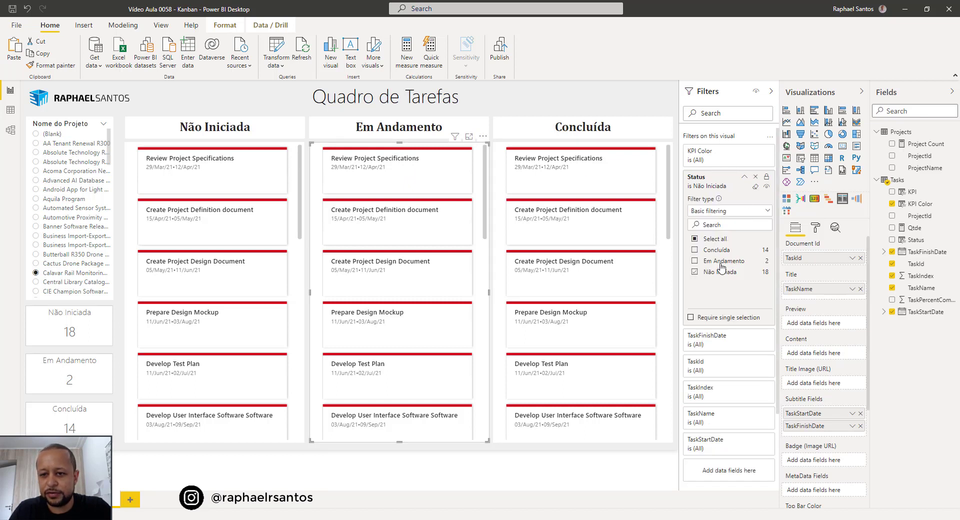
left_click(722, 261)
left_click(717, 273)
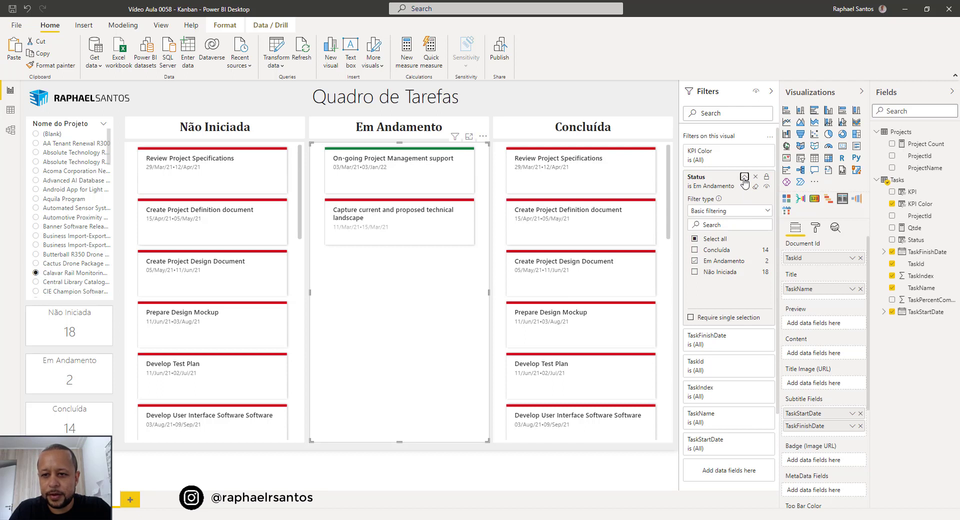
- Change the Status filter of the card visual under Concluída to only Concluída, and deselect the visual
left_click(625, 146)
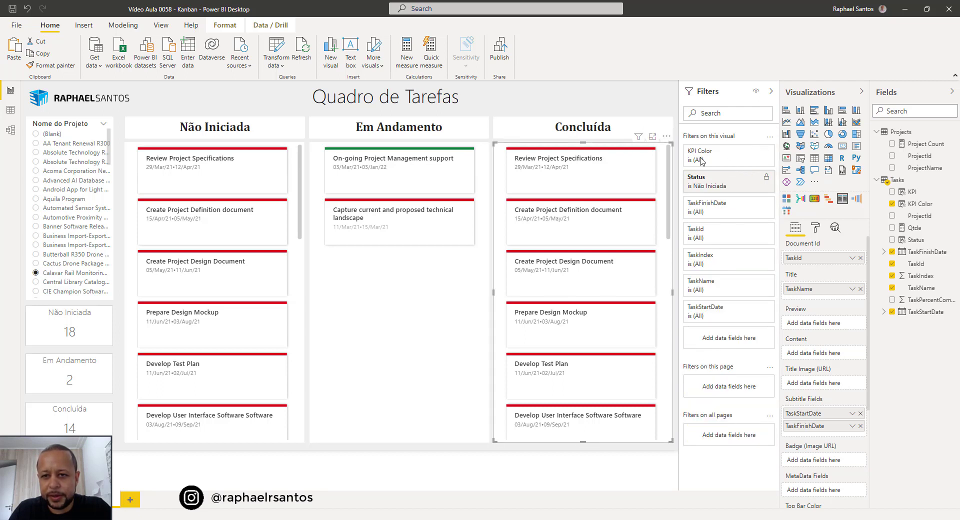
left_click(745, 178)
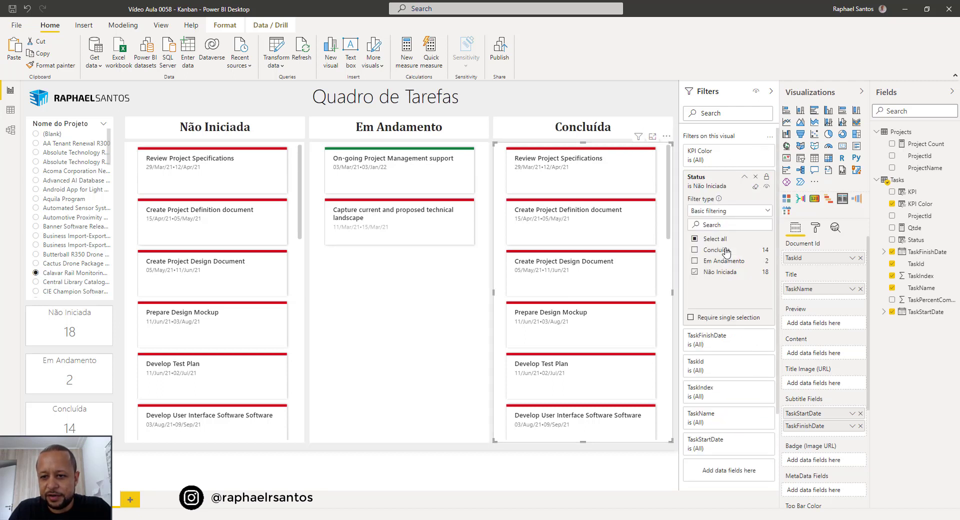
left_click(709, 251)
left_click(709, 273)
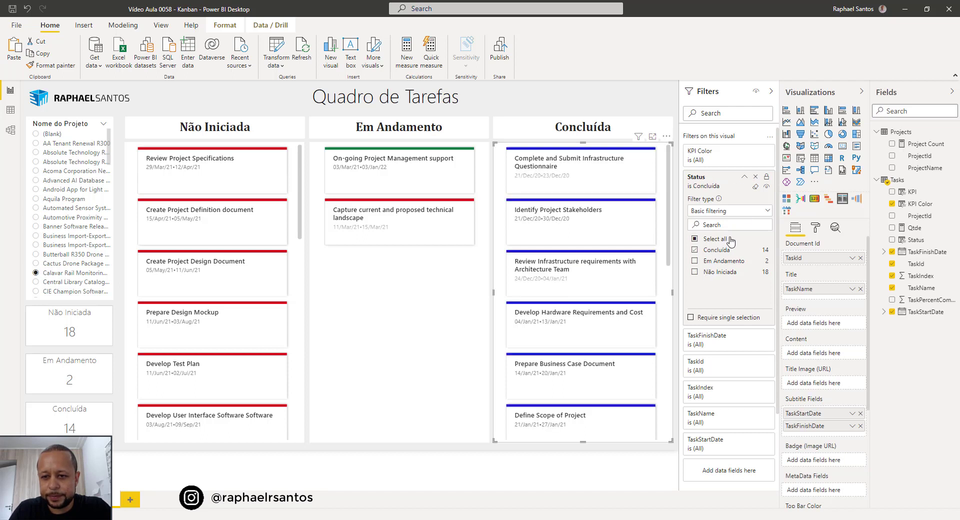
left_click(745, 177)
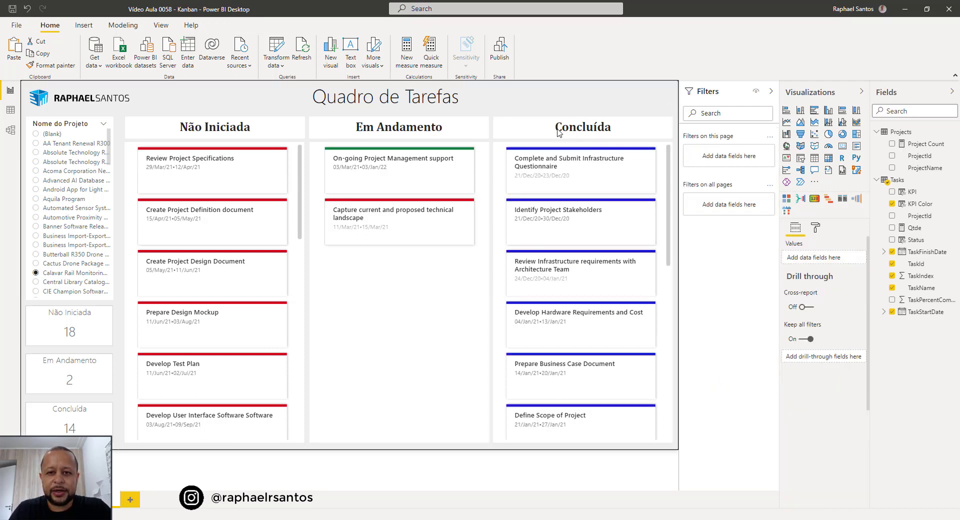
left_click(606, 111)
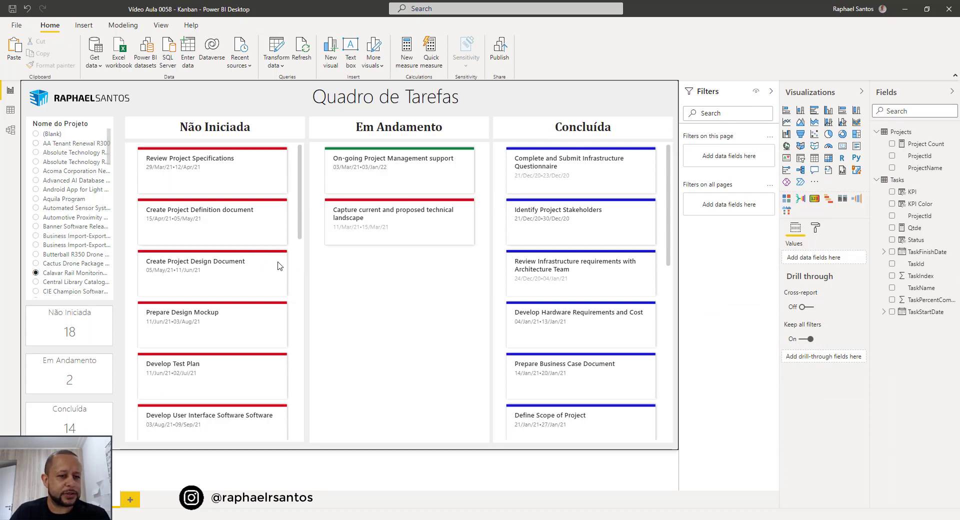
- Filter the board to the System Architectural project in the Nome do Projeto slicer and check its task cards
scroll(71, 274, "down", 15)
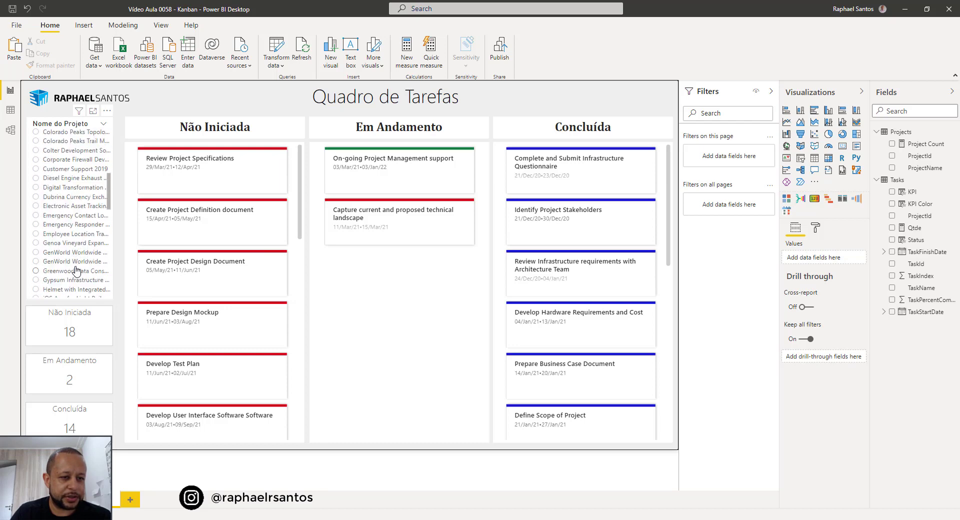
scroll(75, 271, "down", 5)
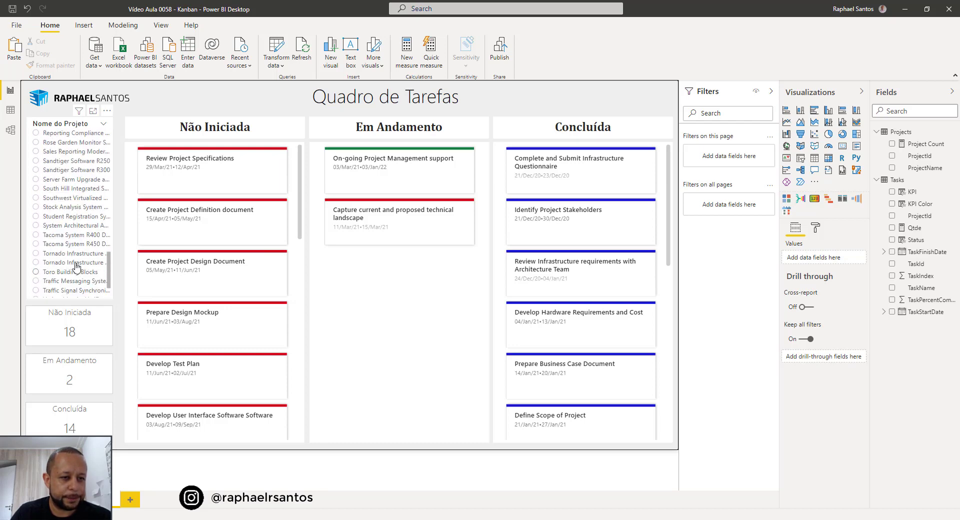
left_click(71, 229)
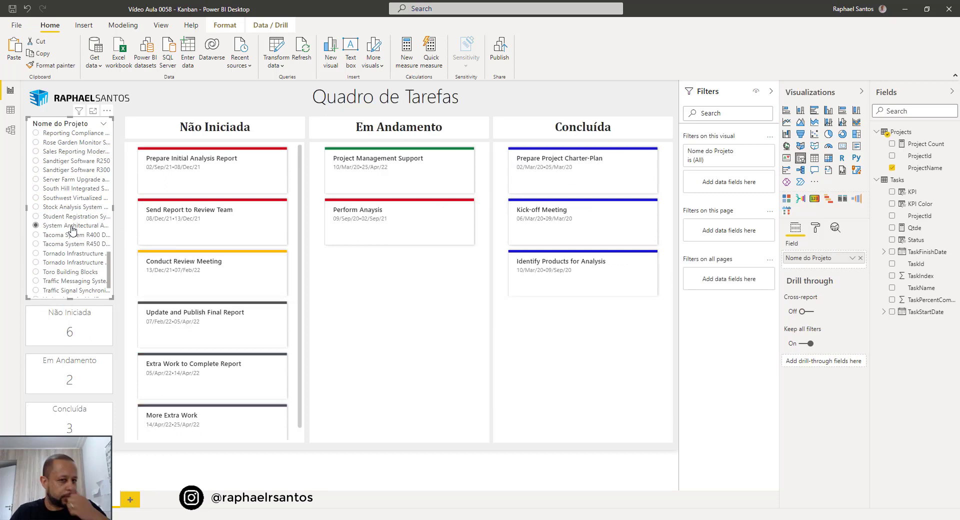
scroll(203, 239, "down", 1)
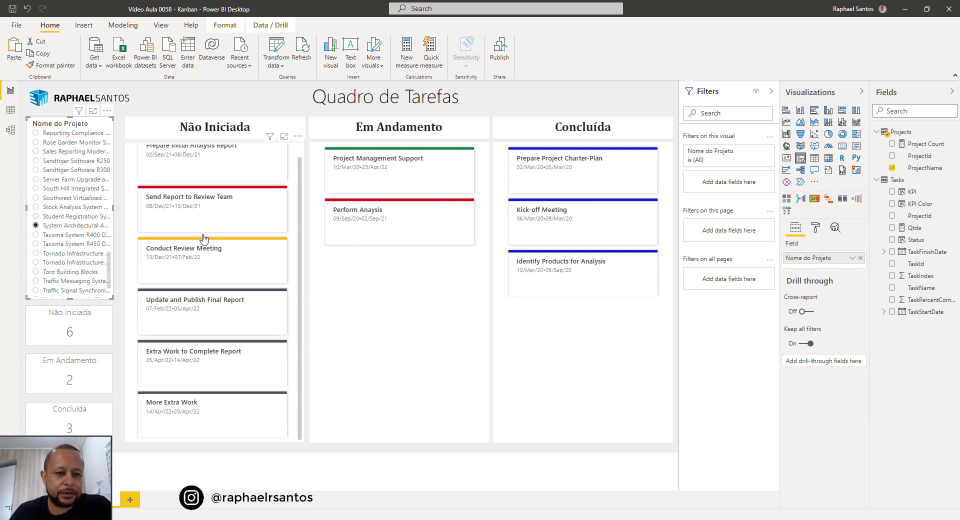
scroll(204, 238, "up", 1)
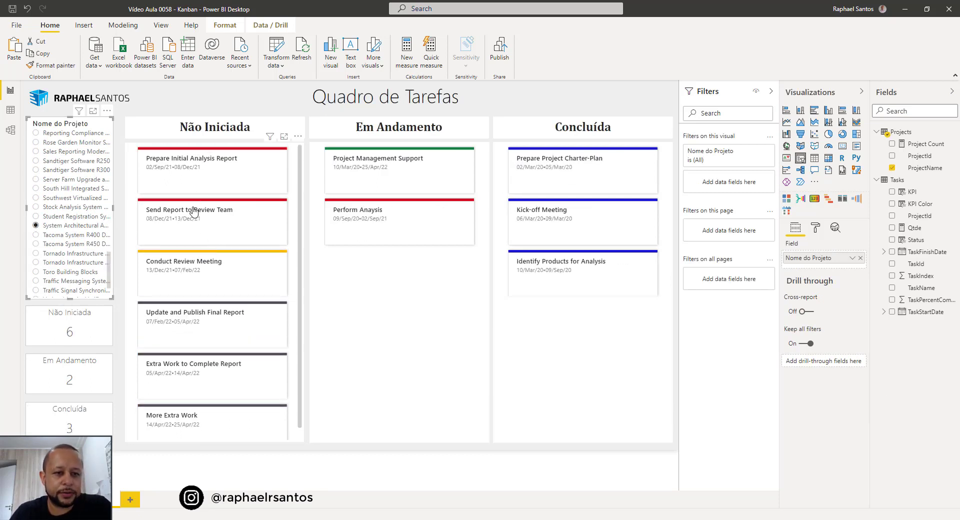
scroll(186, 288, "down", 1)
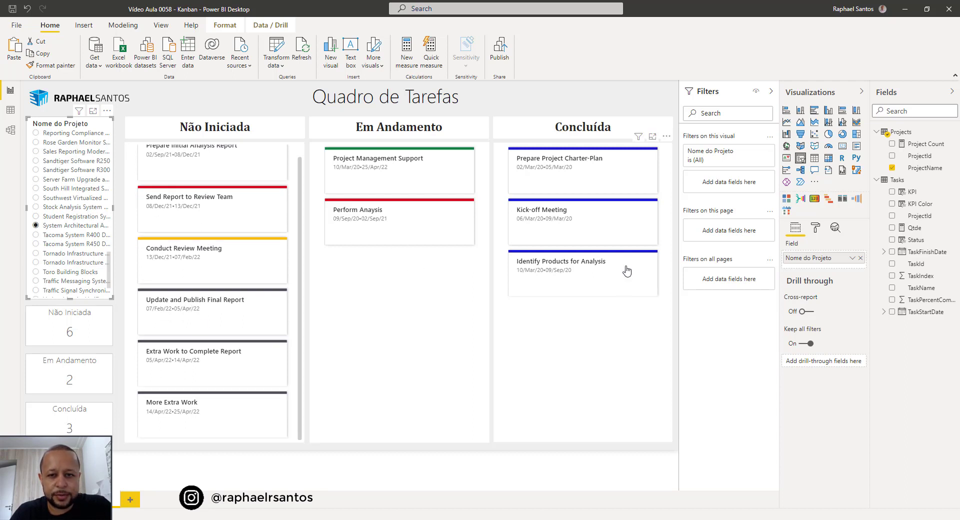
scroll(214, 247, "up", 1)
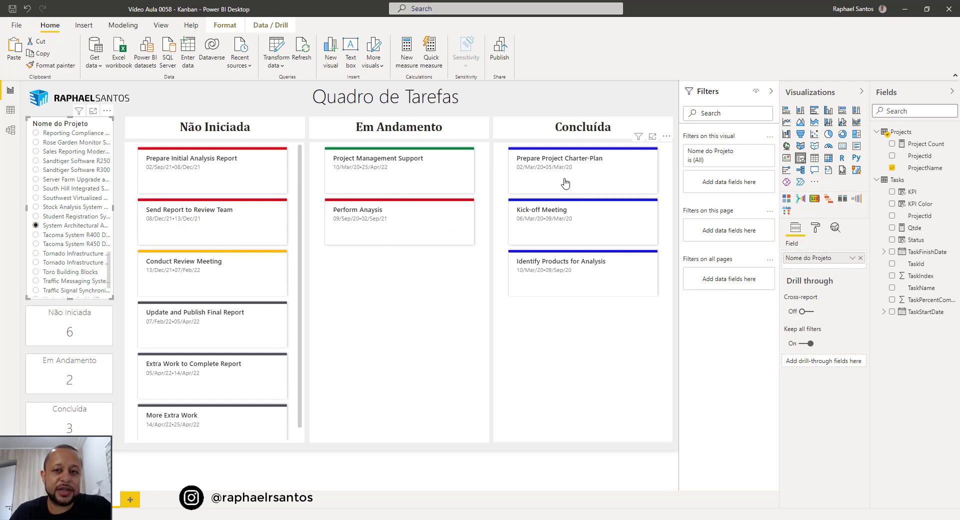
- Filter the board in turn to Tacoma System R450, both Tornado Infrastructure projects and Toro Building Blocks, checking the task cards for each
left_click(552, 103)
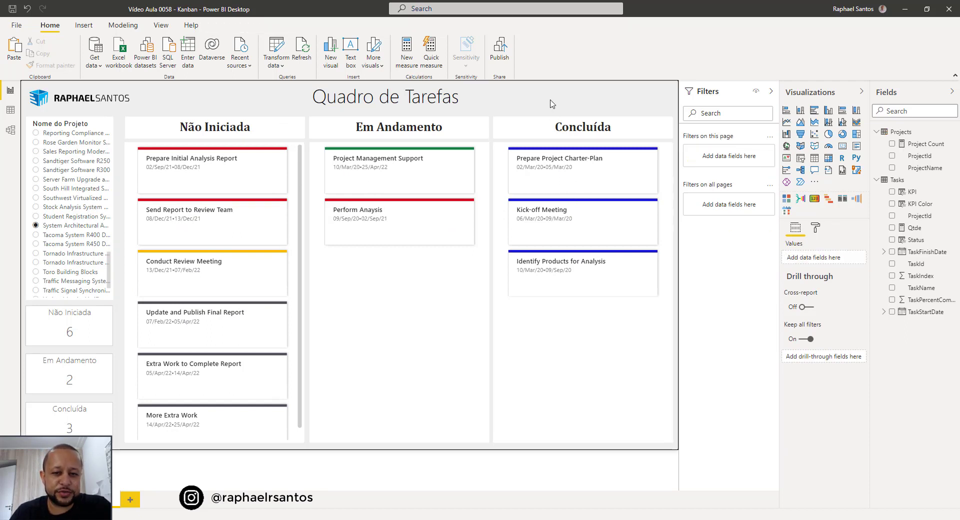
left_click(72, 244)
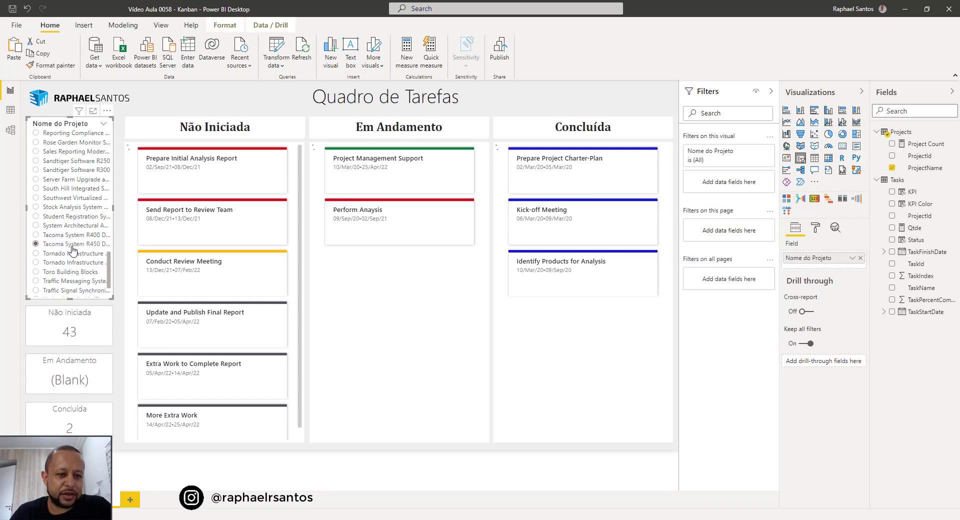
left_click(72, 253)
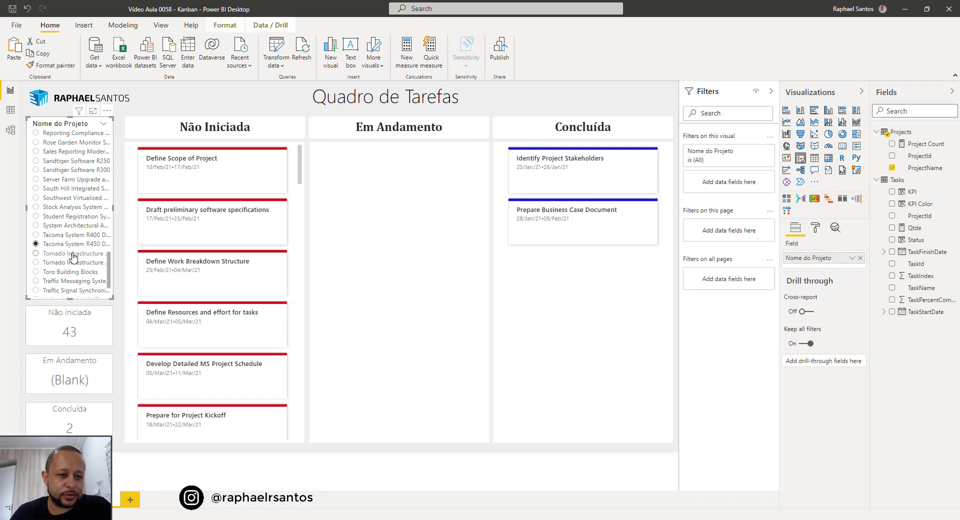
left_click(72, 263)
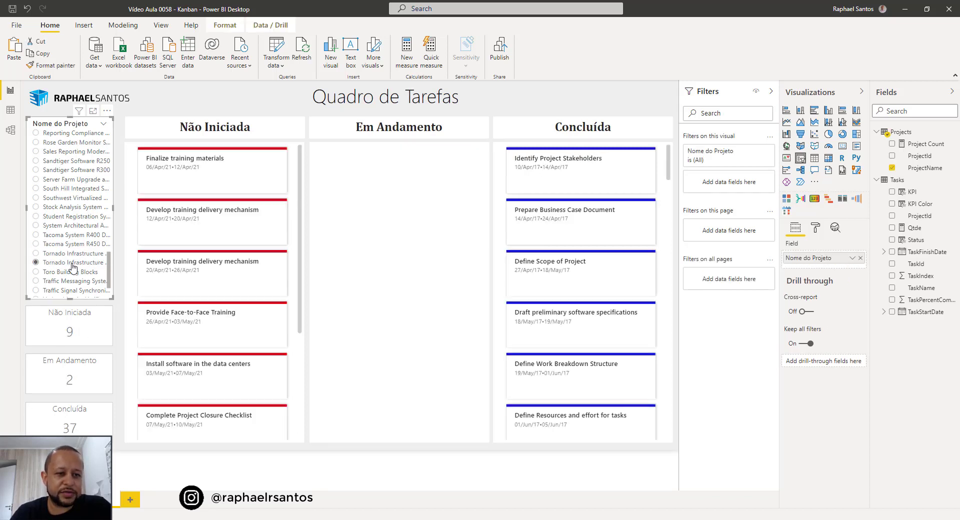
scroll(72, 250, "down", 2)
left_click(72, 232)
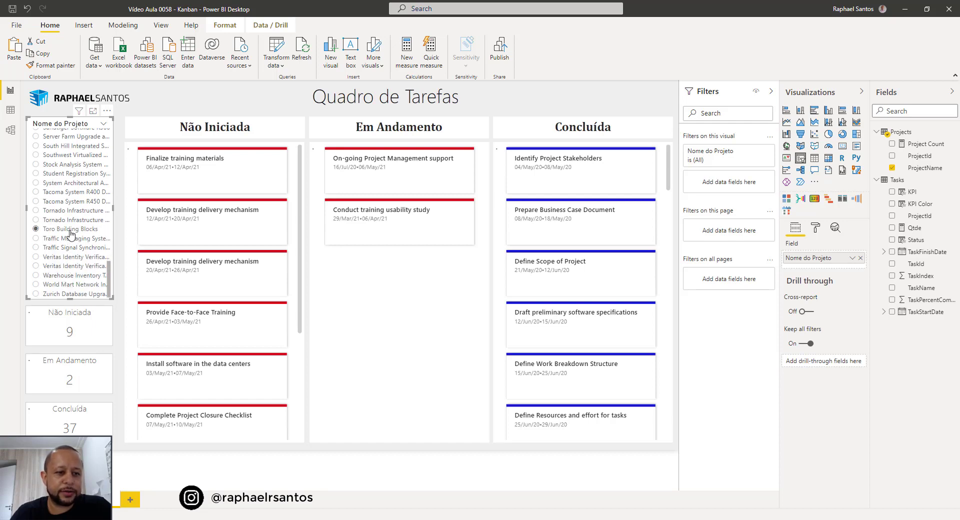
- Check the task cards of projects early in the slicer list, including the second Absolute Technology project, Android App for Light, Aquila Program and Automated Sensor System
scroll(75, 250, "up", 15)
scroll(74, 250, "up", 6)
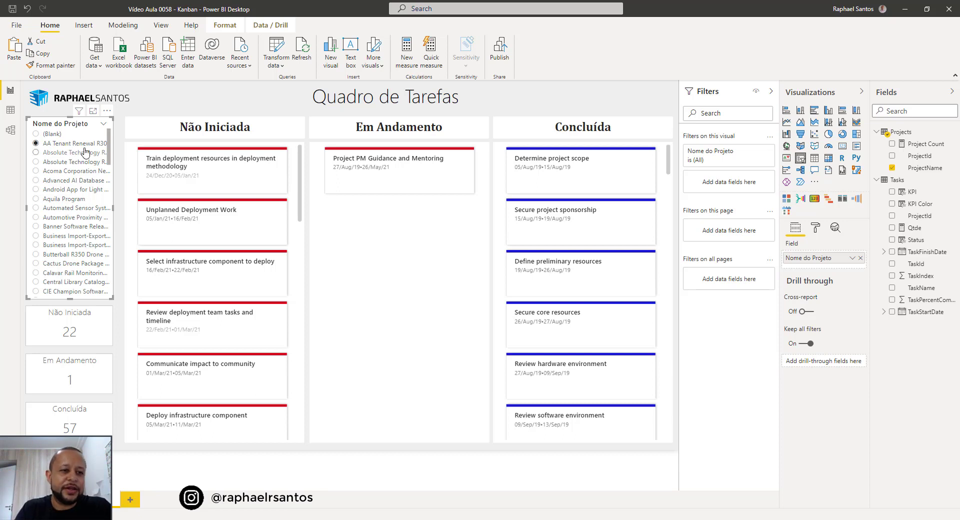
left_click(75, 162)
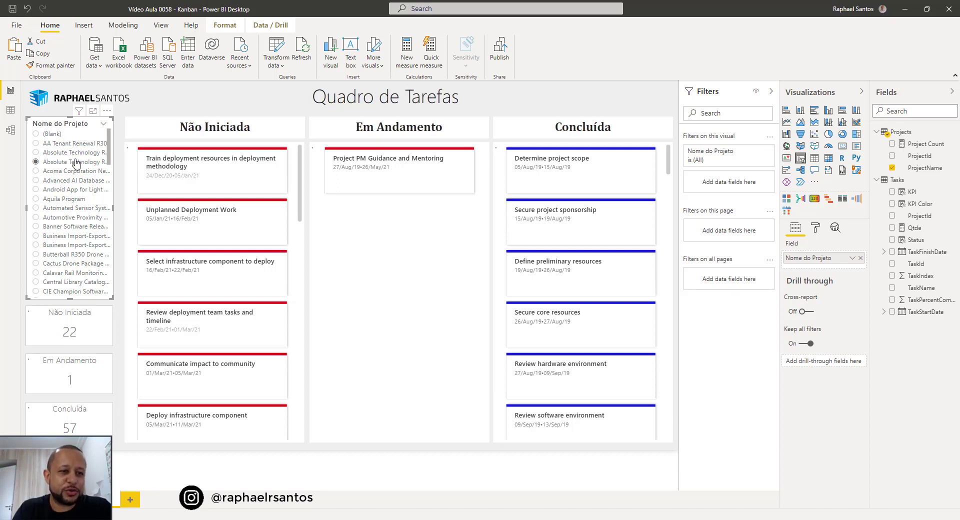
left_click(74, 189)
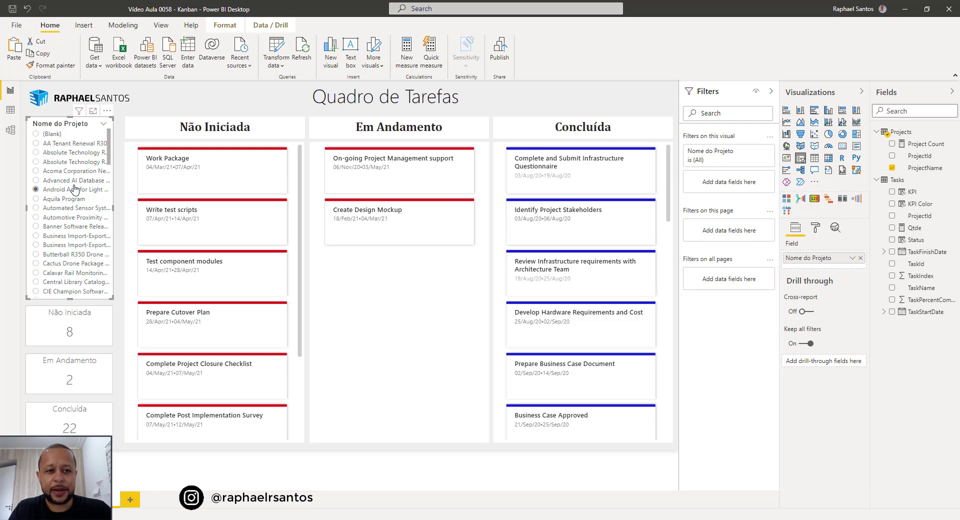
left_click(74, 199)
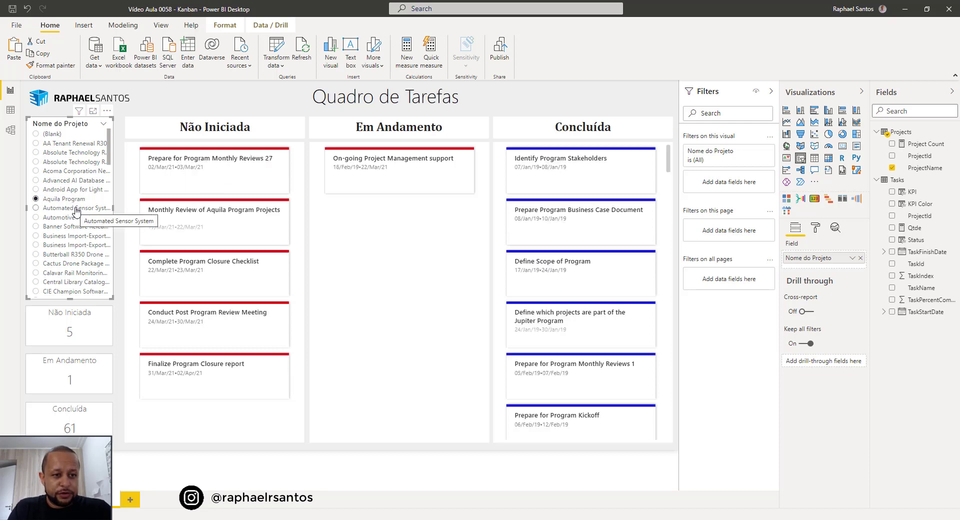
left_click(75, 209)
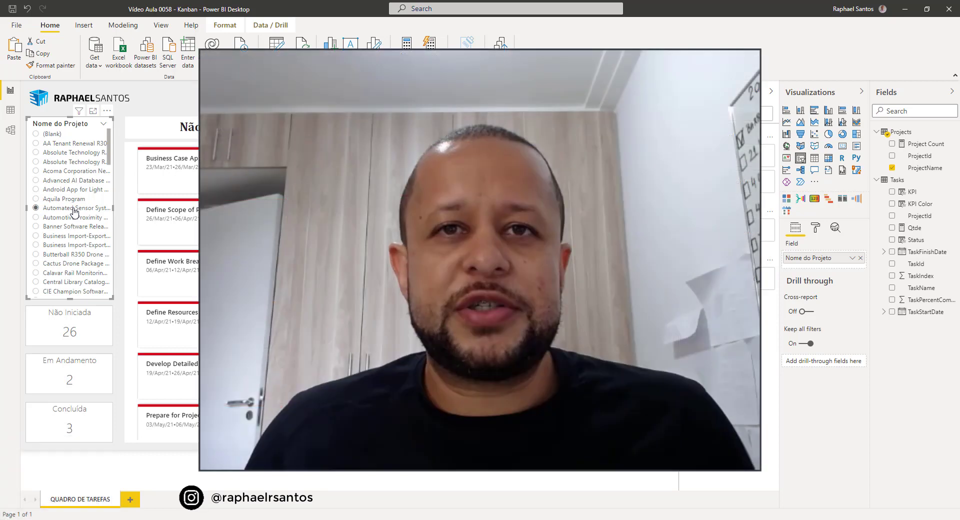